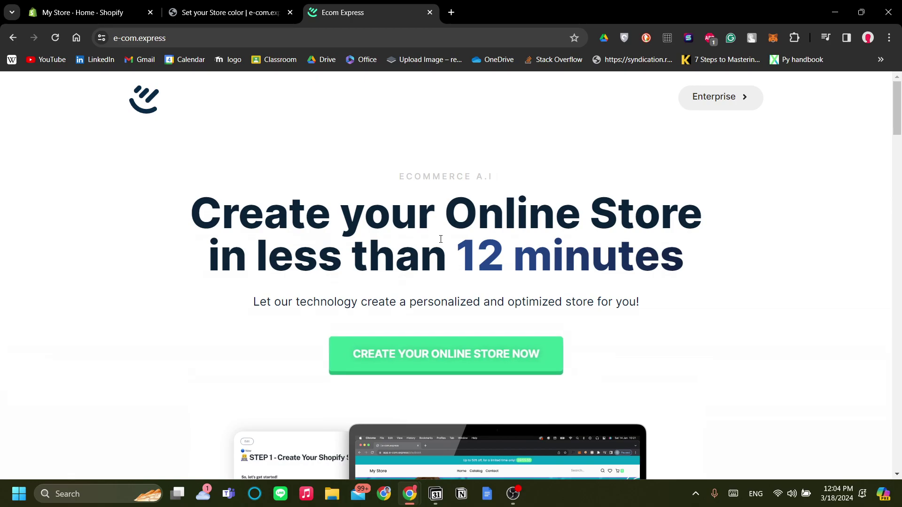
# Scroll to 'I WANT MY ONLINE STORE' below the three steps and open the $49 theme offer.
pyautogui.moveTo(399, 178); pyautogui.dragTo(507, 181)
pyautogui.click(518, 208)
pyautogui.scroll(-2, 535, 170)
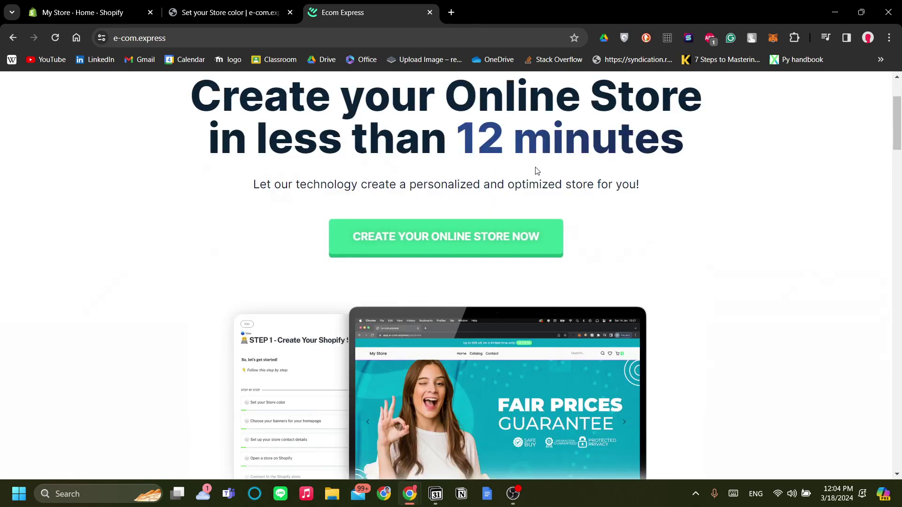
pyautogui.scroll(-1, 536, 171)
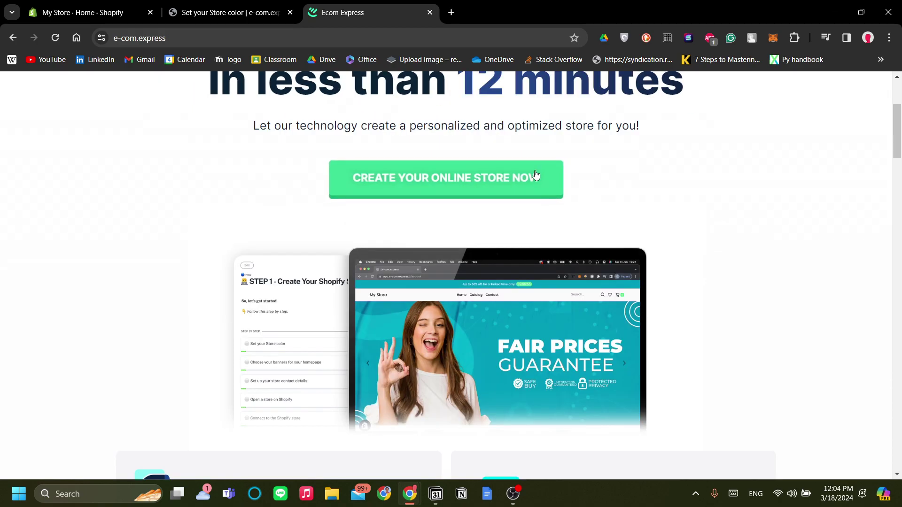
pyautogui.scroll(-2, 491, 278)
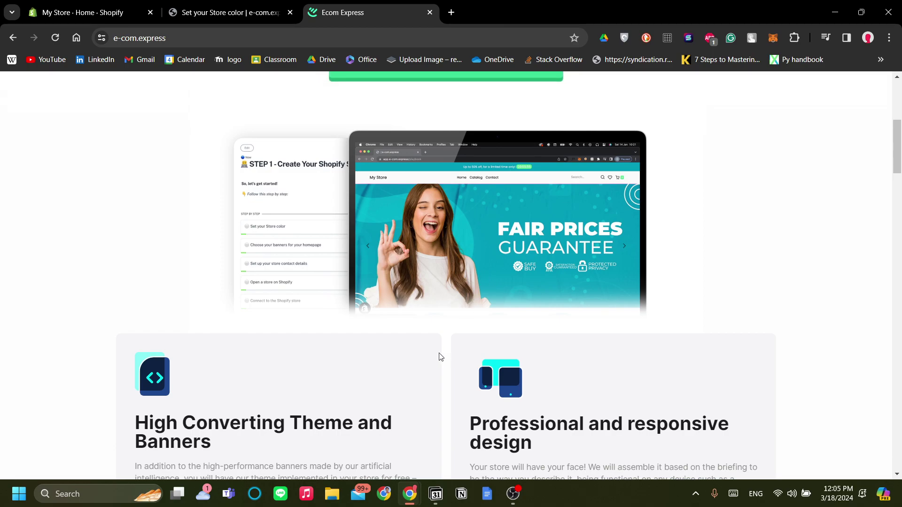
pyautogui.scroll(-3, 451, 334)
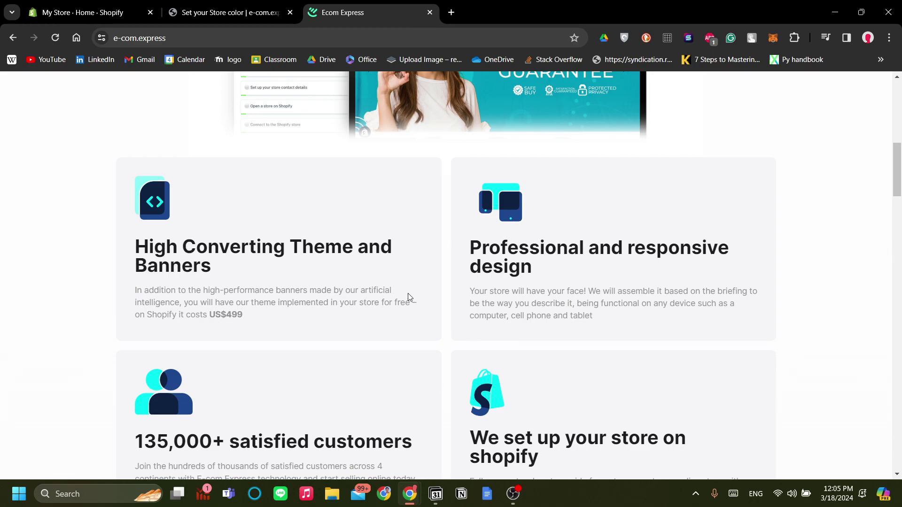
pyautogui.scroll(-1, 491, 245)
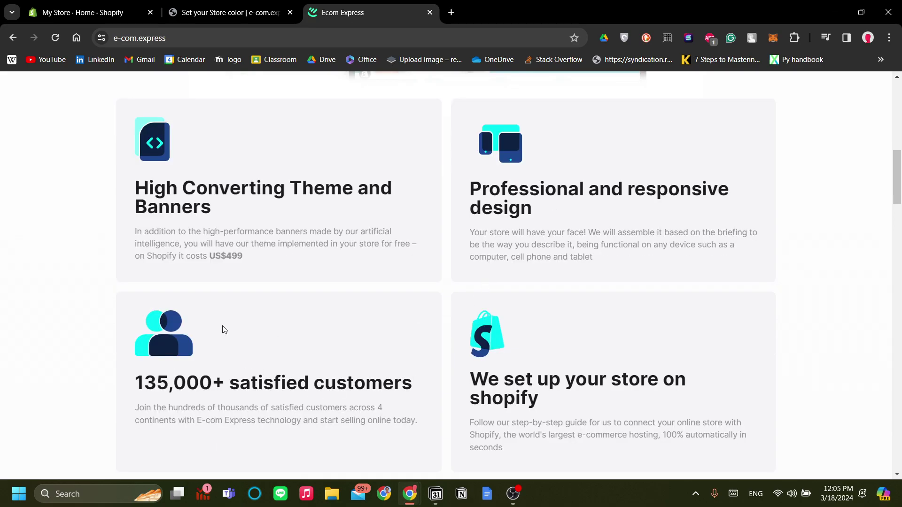
pyautogui.scroll(-1, 334, 311)
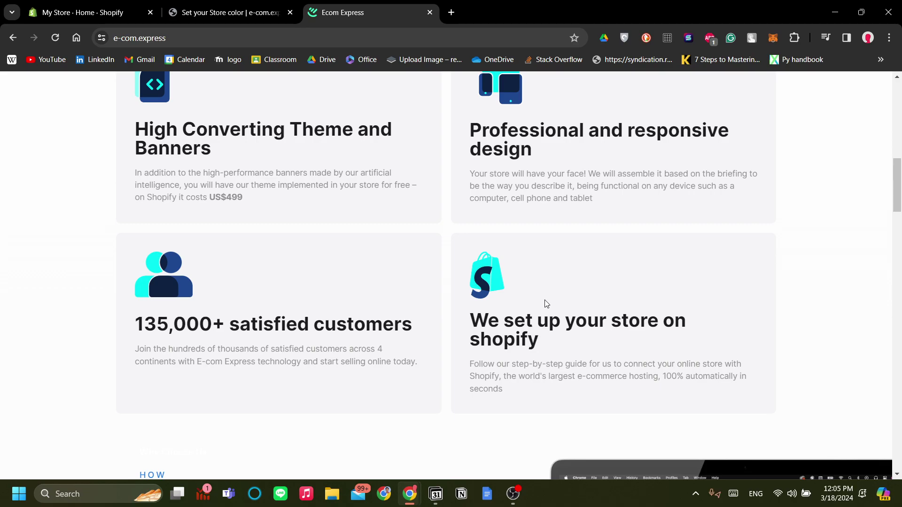
pyautogui.scroll(-2, 545, 304)
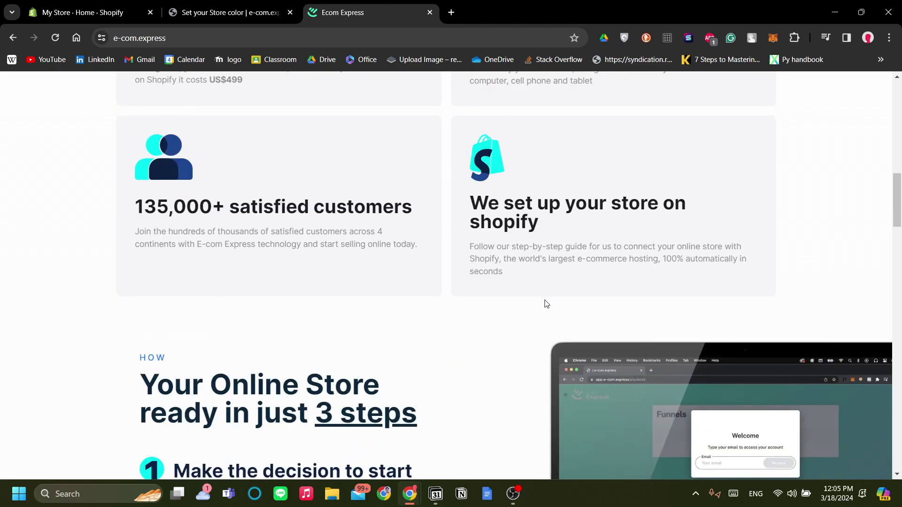
pyautogui.scroll(-3, 485, 264)
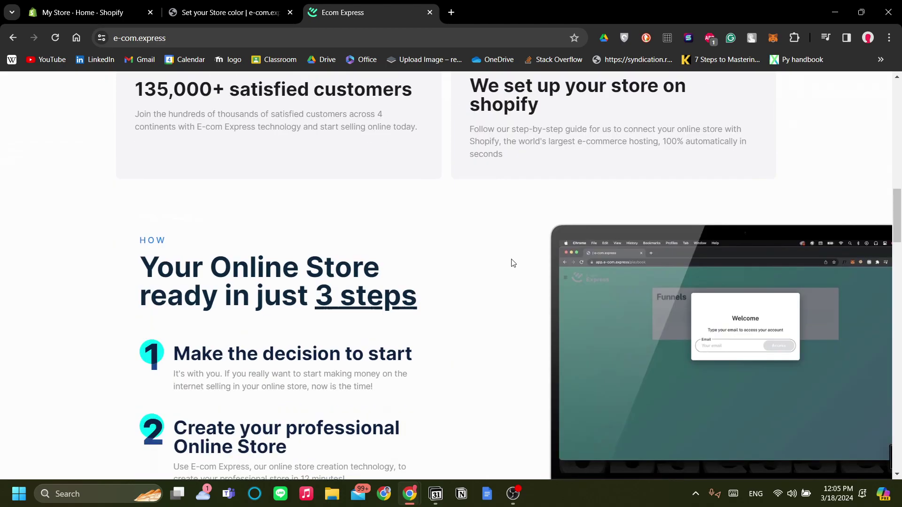
pyautogui.scroll(-3, 514, 263)
pyautogui.scroll(1, 514, 262)
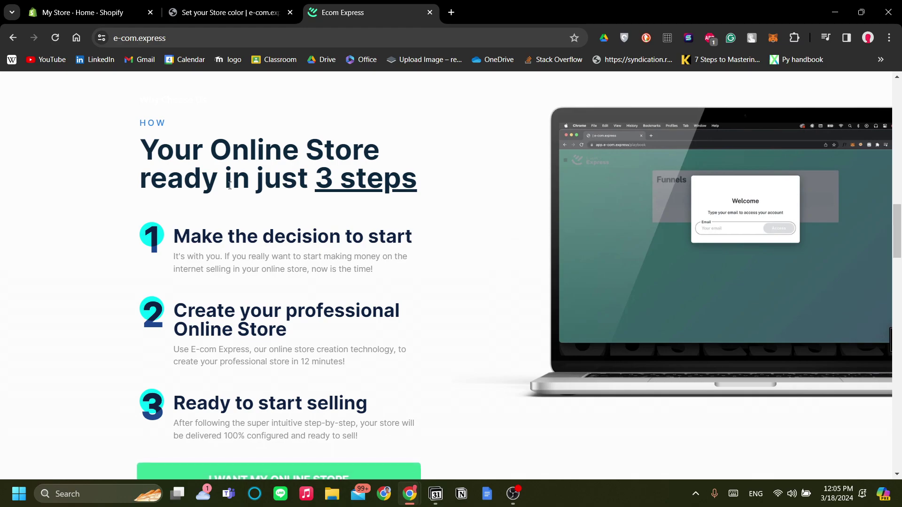
pyautogui.scroll(-1, 332, 224)
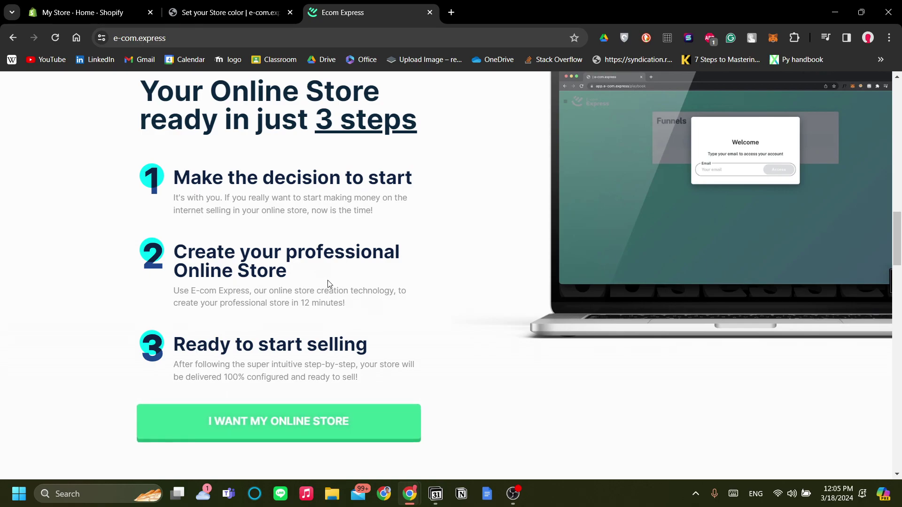
pyautogui.scroll(-3, 465, 275)
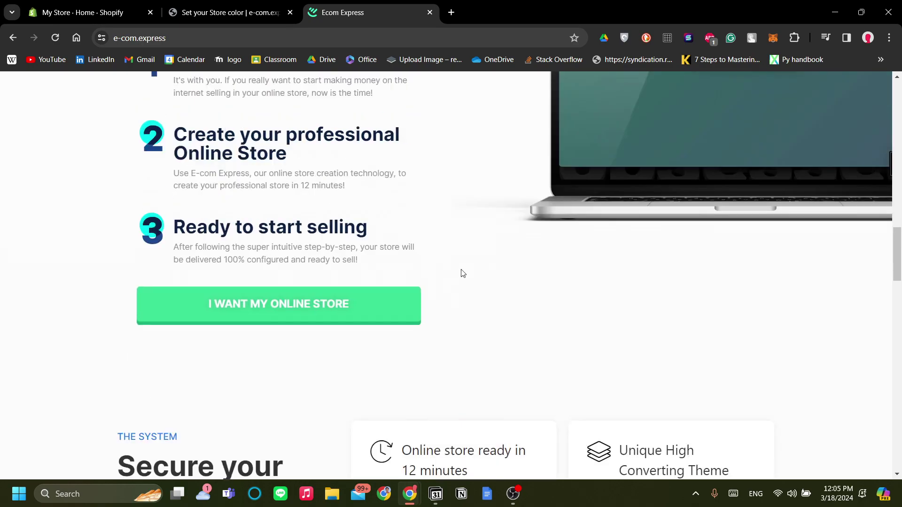
pyautogui.scroll(-5, 479, 296)
pyautogui.scroll(-3, 479, 299)
pyautogui.scroll(3, 480, 299)
pyautogui.scroll(3, 479, 299)
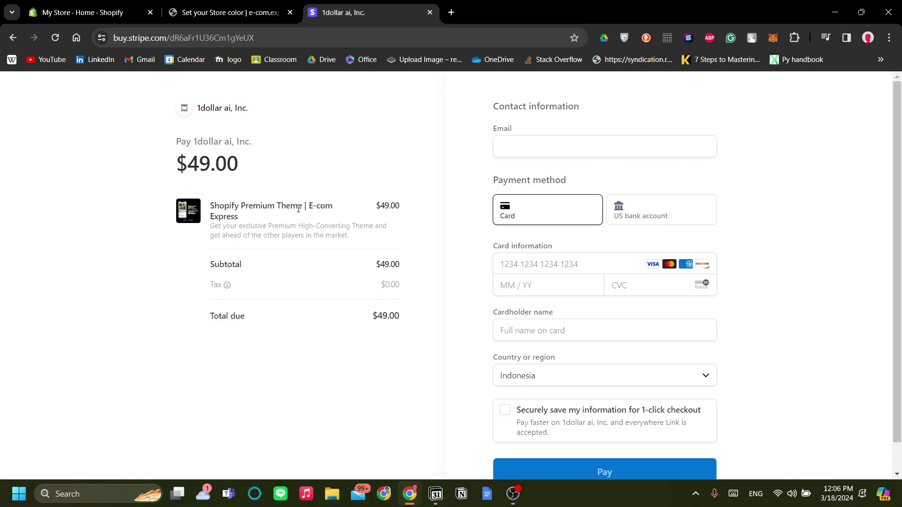
# Leave the $49 Stripe checkout for the 'Set your Store color' tab.
pyautogui.click(226, 11)
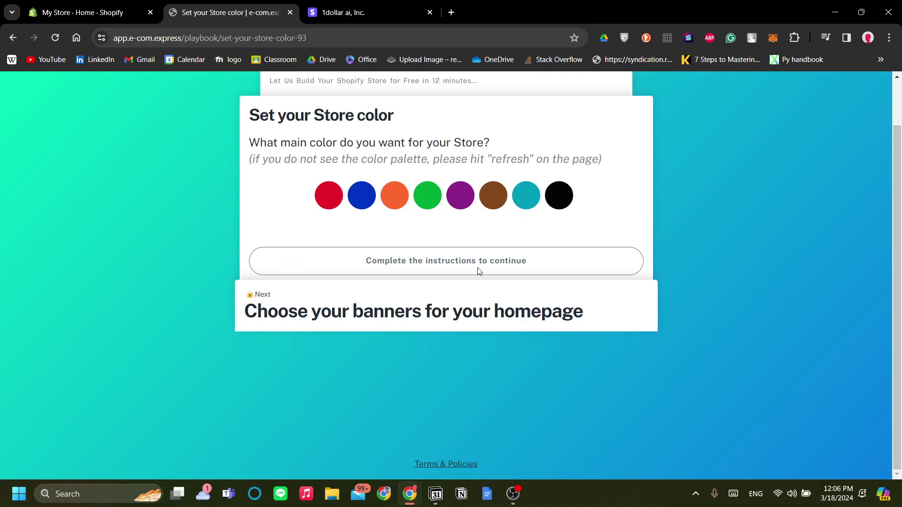
pyautogui.scroll(2, 480, 267)
pyautogui.scroll(-1, 444, 239)
pyautogui.scroll(1, 444, 240)
pyautogui.scroll(-1, 440, 254)
pyautogui.scroll(1, 438, 267)
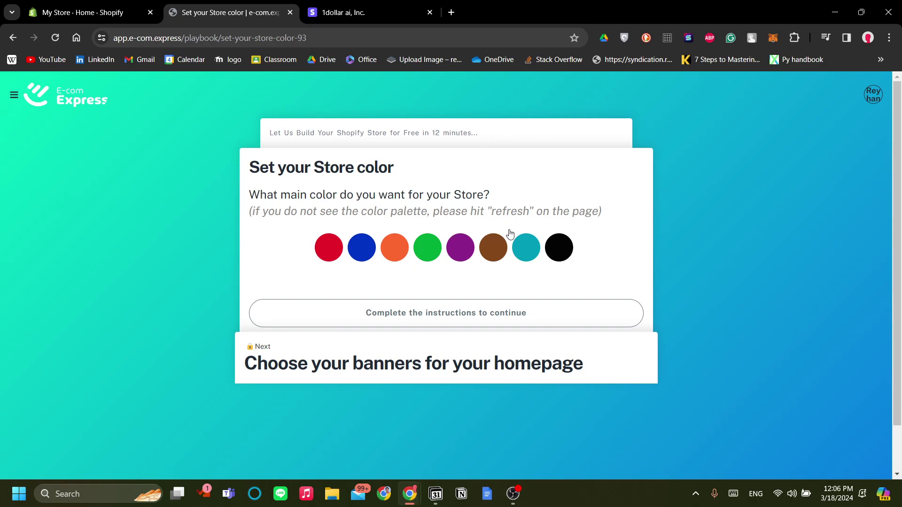
# Pick blue as the store colour, then the Fair Prices Guarantee and Free Shipping banners.
pyautogui.click(360, 246)
pyautogui.click(481, 318)
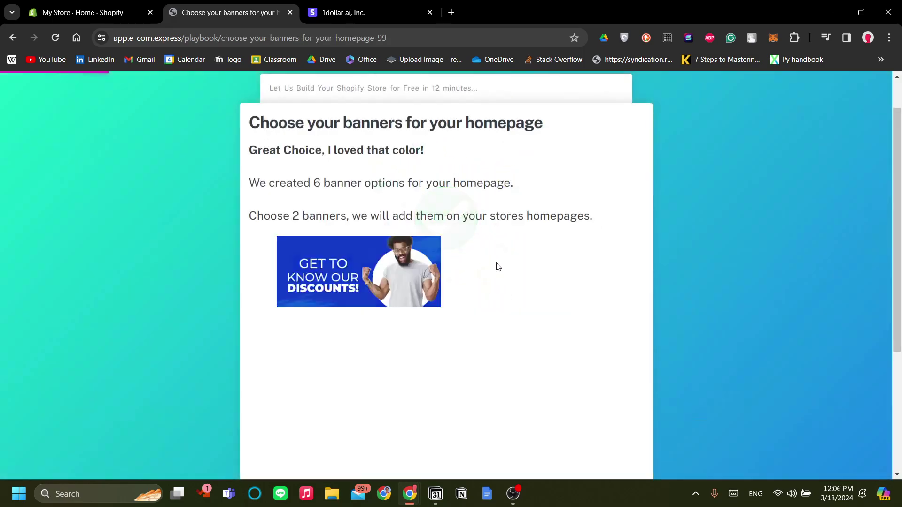
pyautogui.scroll(-2, 477, 220)
pyautogui.scroll(2, 477, 221)
pyautogui.scroll(-2, 486, 246)
pyautogui.scroll(2, 492, 294)
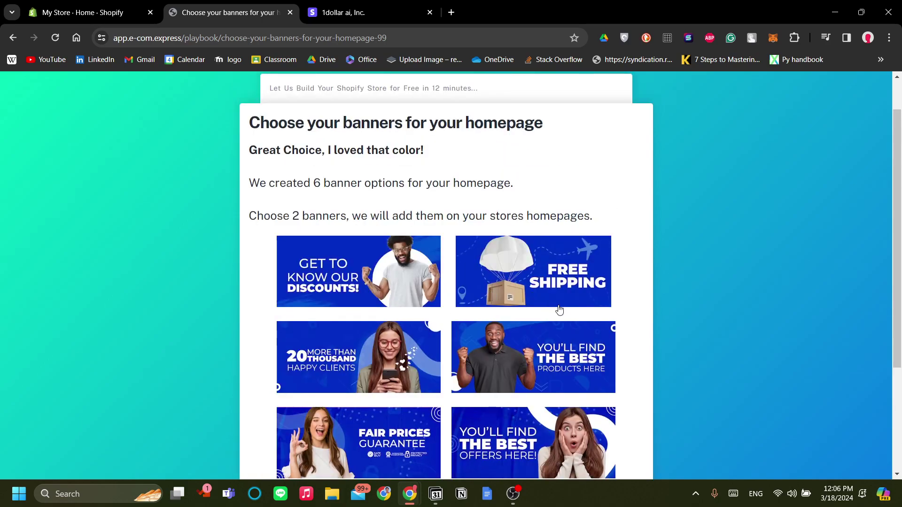
pyautogui.scroll(-1, 508, 296)
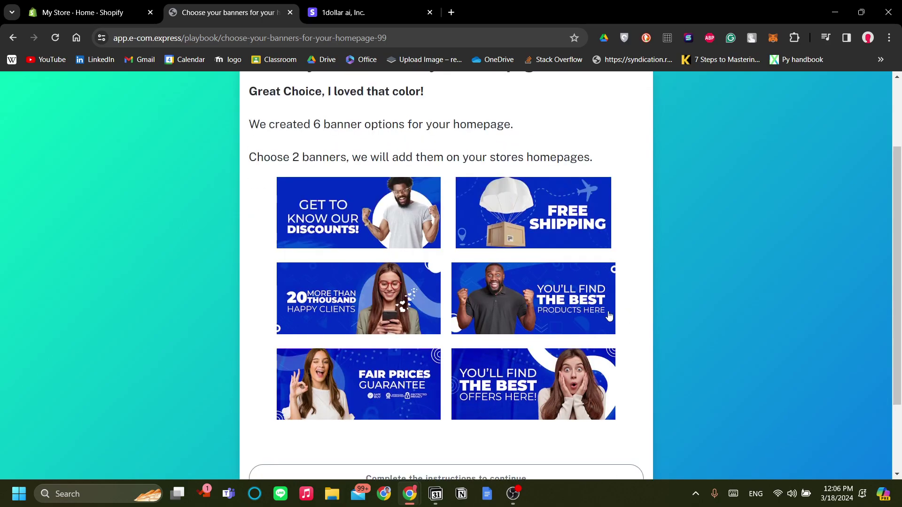
pyautogui.scroll(-1, 623, 314)
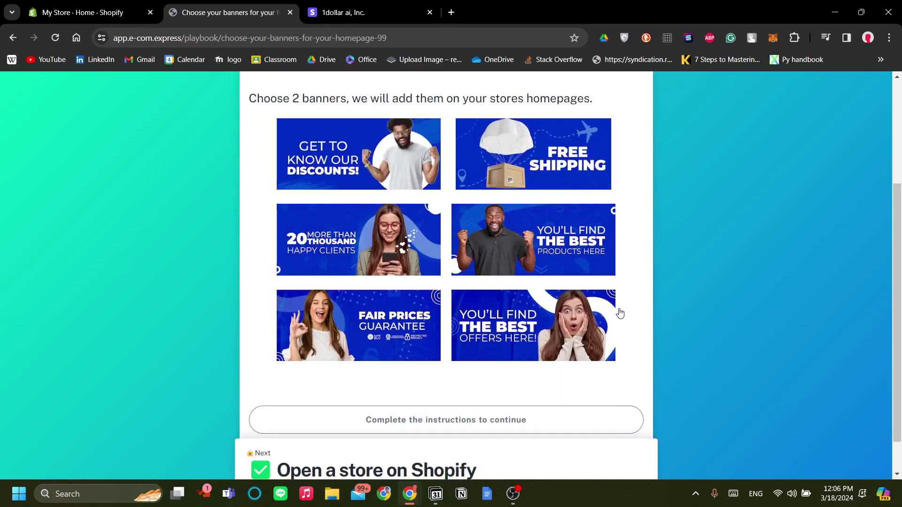
pyautogui.click(378, 316)
pyautogui.click(599, 181)
pyautogui.scroll(-1, 599, 212)
pyautogui.click(475, 380)
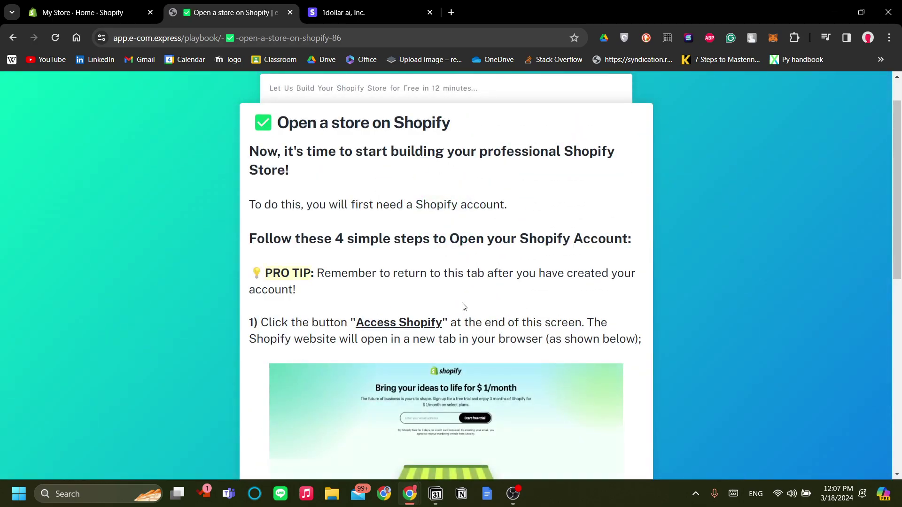
pyautogui.scroll(-2, 463, 306)
pyautogui.scroll(-1, 472, 299)
pyautogui.scroll(-3, 479, 297)
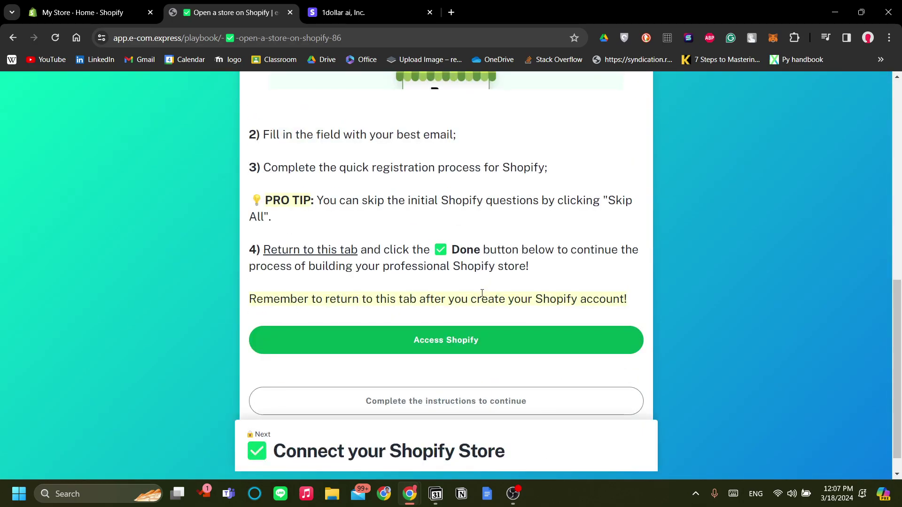
pyautogui.scroll(3, 484, 293)
pyautogui.scroll(2, 465, 267)
pyautogui.scroll(-3, 473, 262)
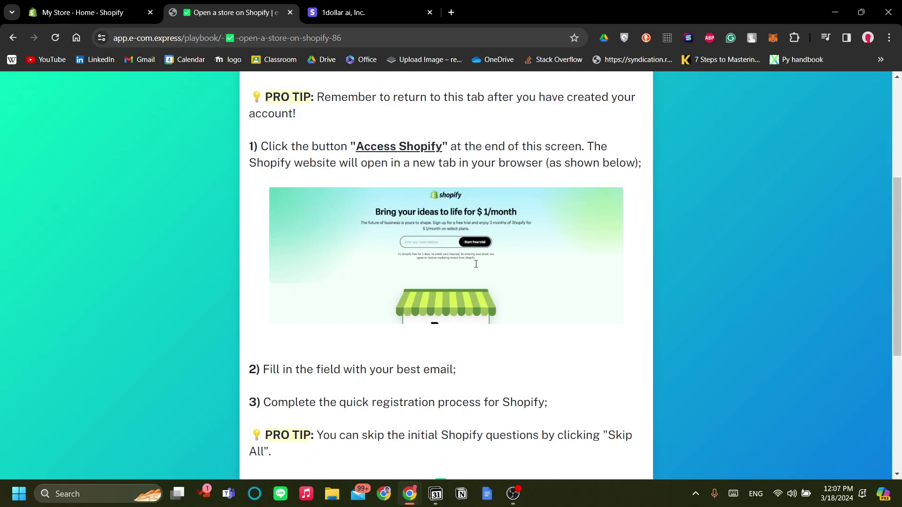
pyautogui.scroll(-3, 477, 267)
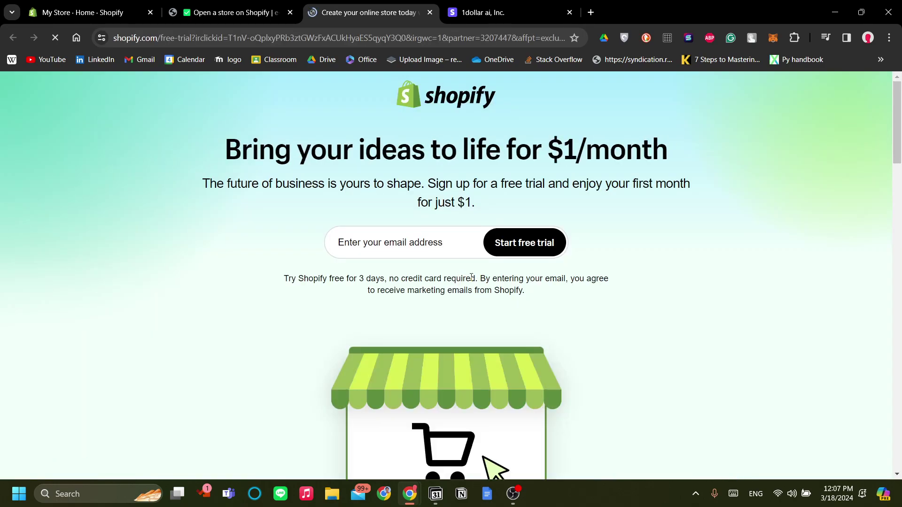
pyautogui.scroll(-3, 521, 278)
pyautogui.scroll(-3, 536, 296)
pyautogui.scroll(6, 536, 296)
# Fill in the saved email address and start the Shopify free trial sign-up.
pyautogui.click(362, 255)
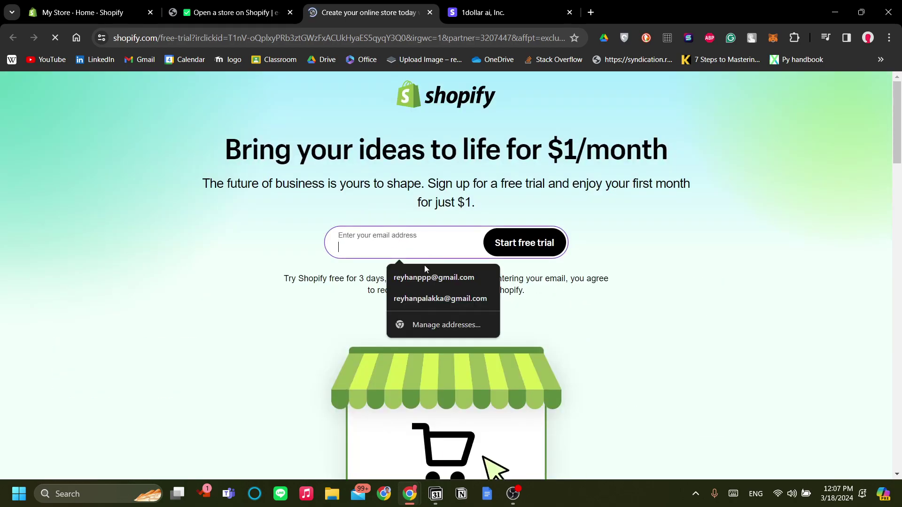
pyautogui.press('Escape')
pyautogui.click(404, 240)
pyautogui.click(423, 276)
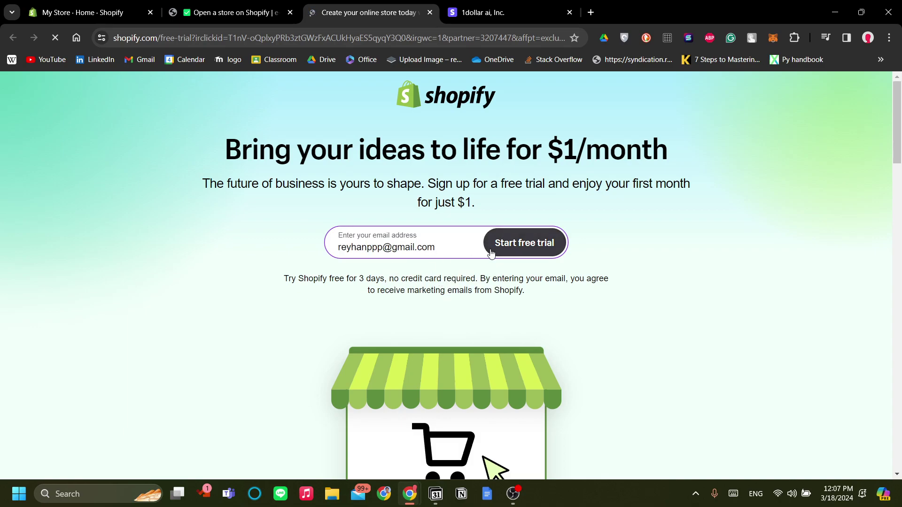
pyautogui.click(520, 246)
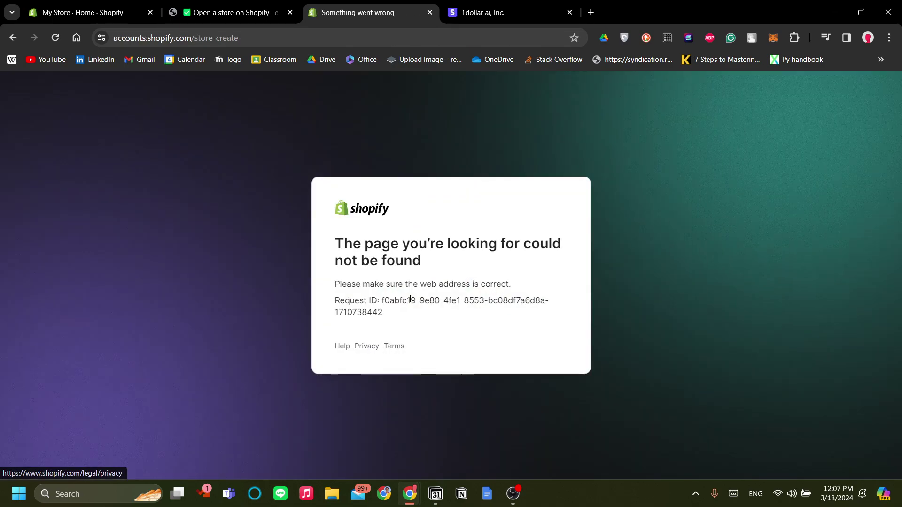
pyautogui.click(12, 38)
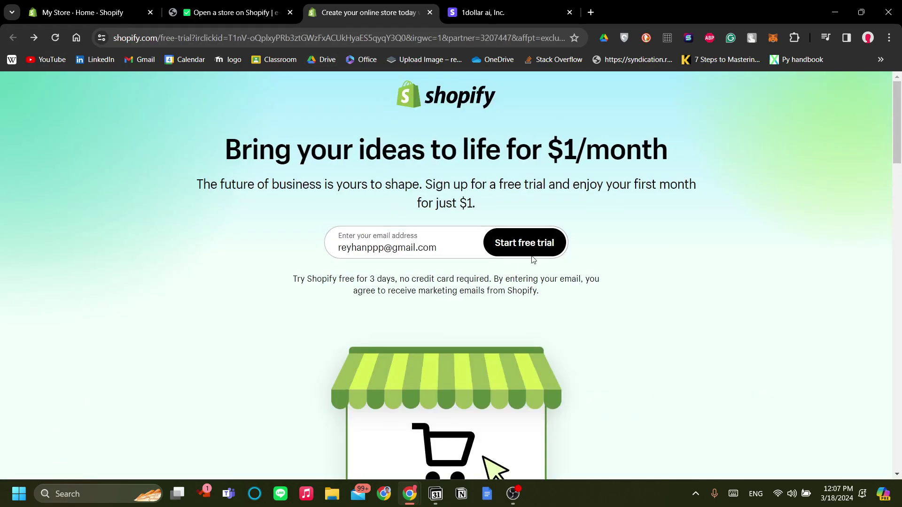
pyautogui.scroll(-4, 536, 258)
pyautogui.scroll(-3, 537, 257)
pyautogui.scroll(5, 535, 258)
pyautogui.scroll(3, 536, 259)
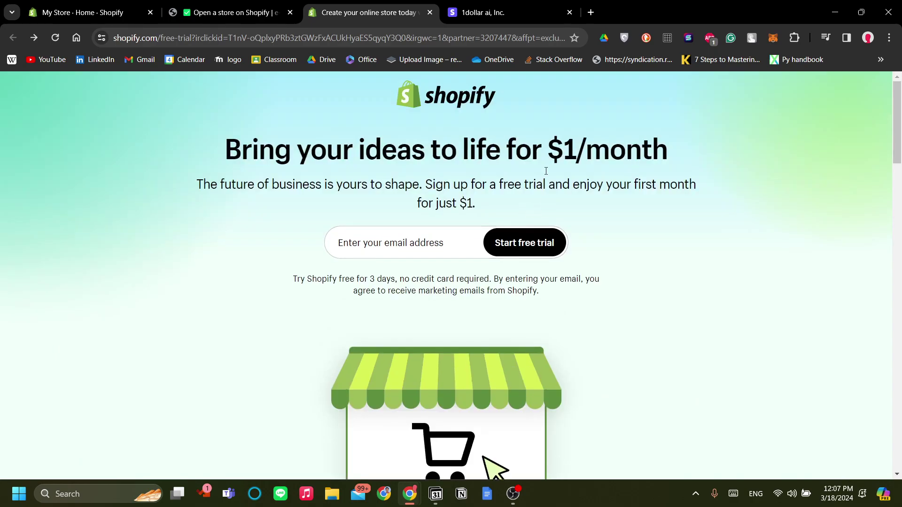
# Restart the trial, answer 'I'm just starting', and check the guide's tip on skipping questions.
pyautogui.click(517, 253)
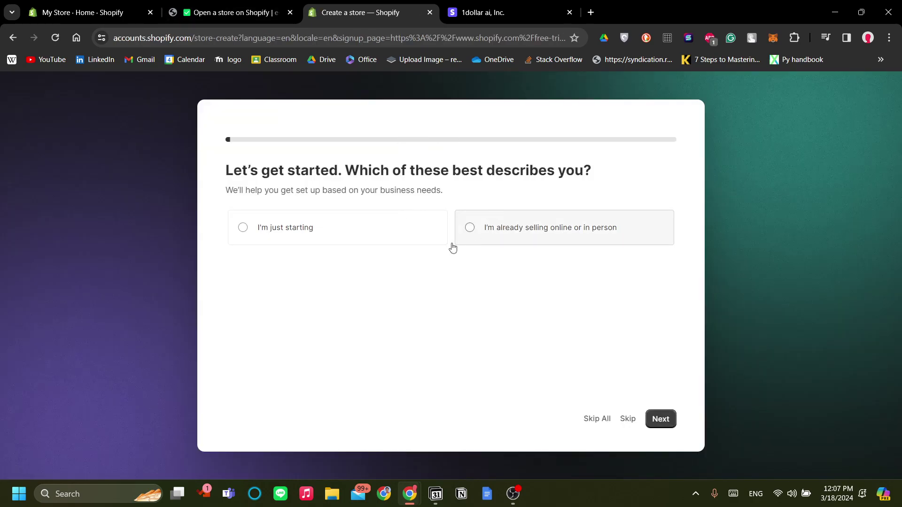
pyautogui.click(361, 227)
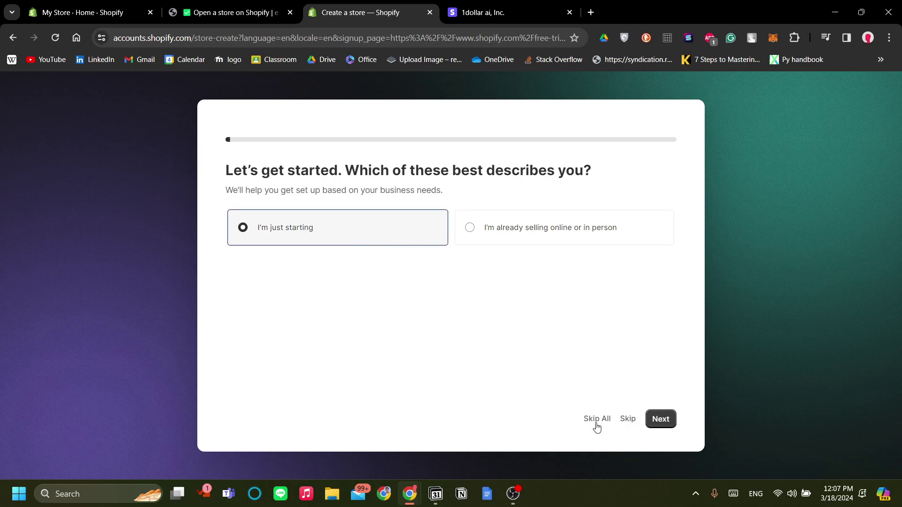
pyautogui.click(226, 12)
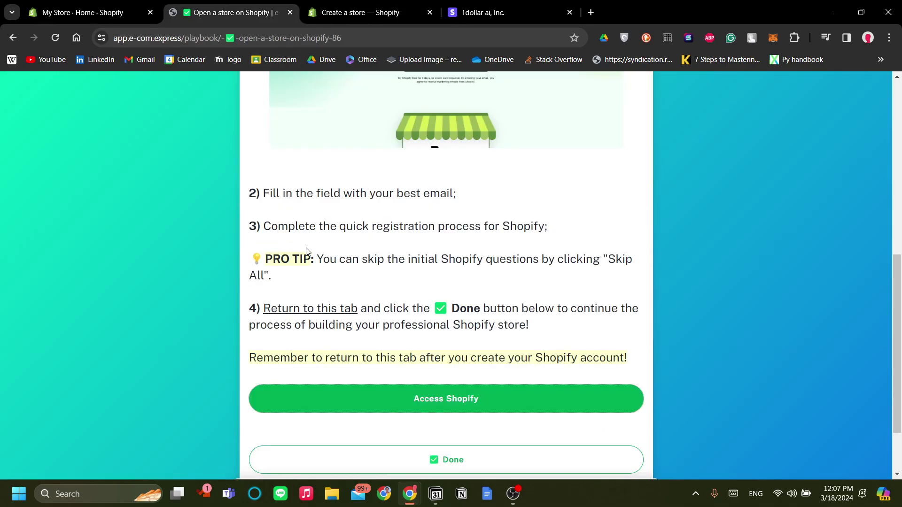
pyautogui.moveTo(250, 243); pyautogui.dragTo(594, 289)
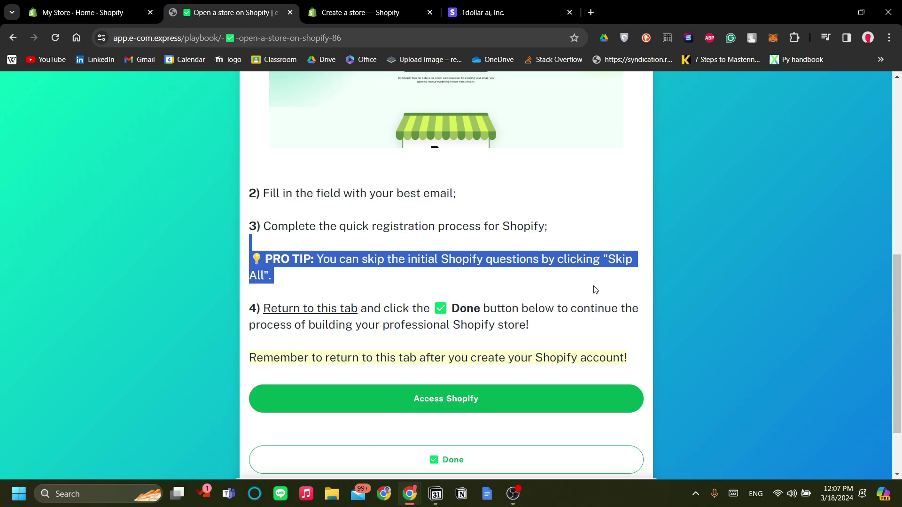
pyautogui.click(540, 251)
pyautogui.scroll(1, 511, 277)
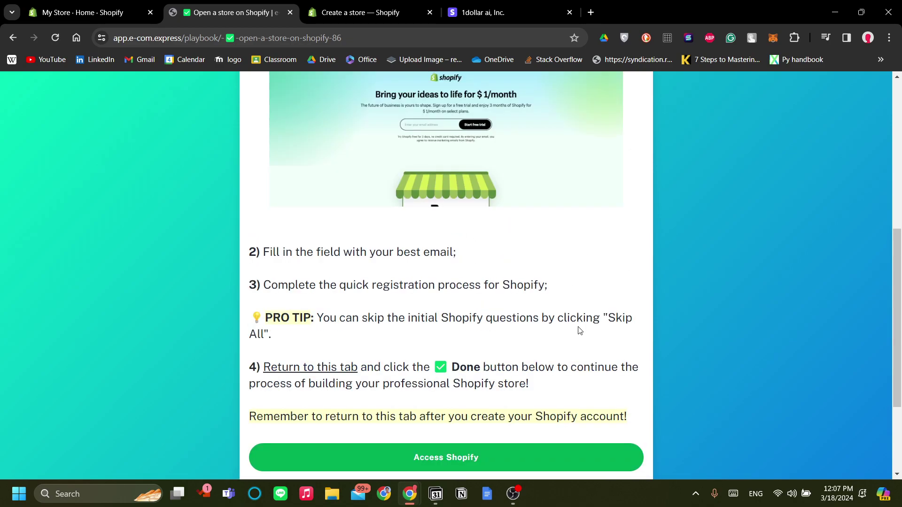
# Skip all remaining store questions and confirm Indonesia as the business location.
pyautogui.click(359, 12)
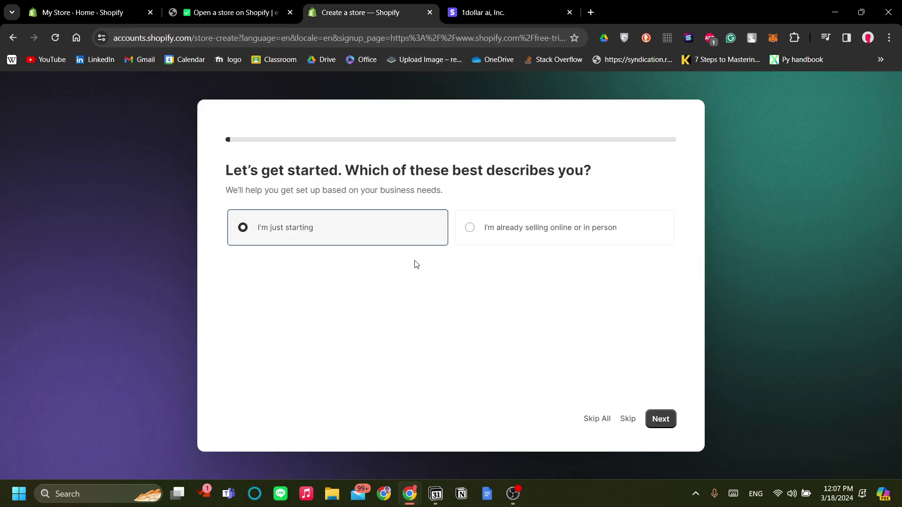
pyautogui.click(594, 424)
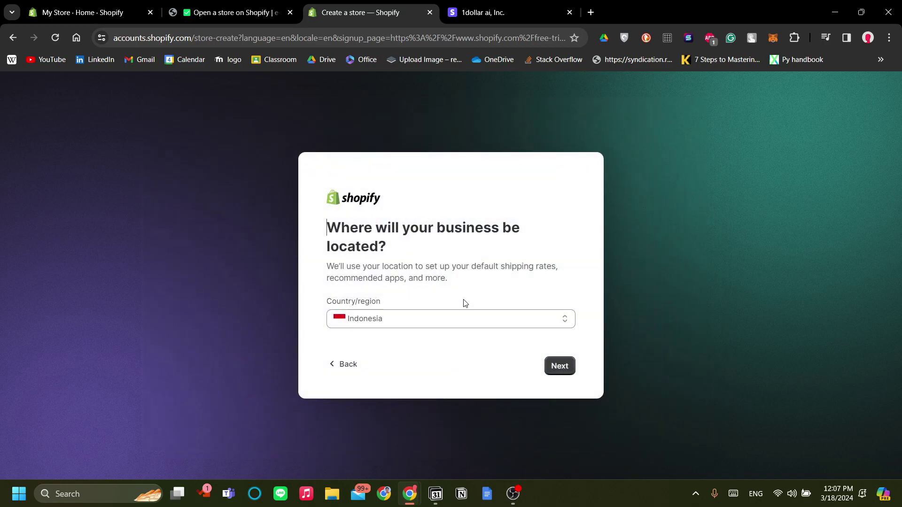
pyautogui.click(560, 366)
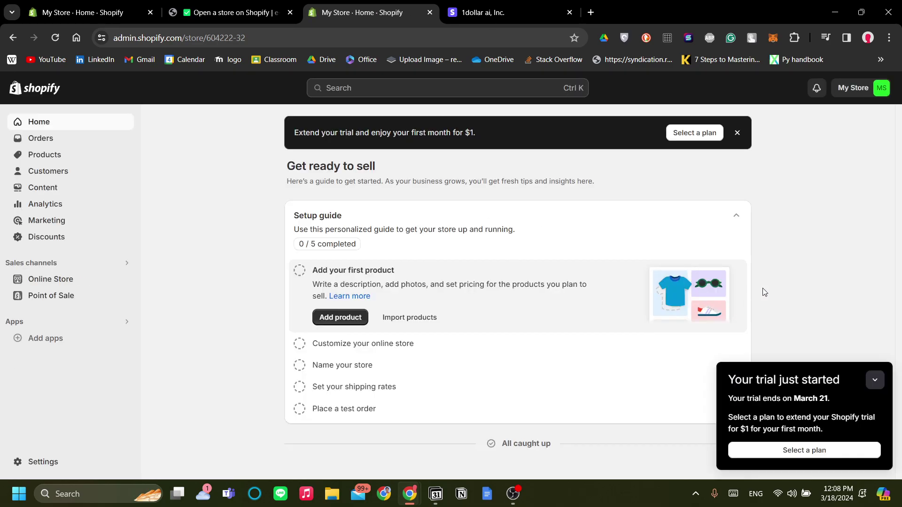
# Collapse the trial notice and mark the store-opening step done in the guide.
pyautogui.click(874, 380)
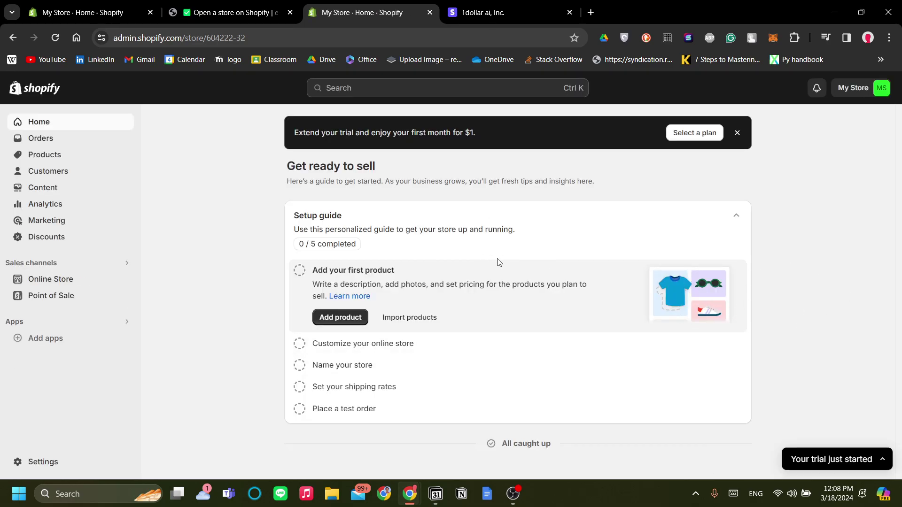
pyautogui.click(226, 12)
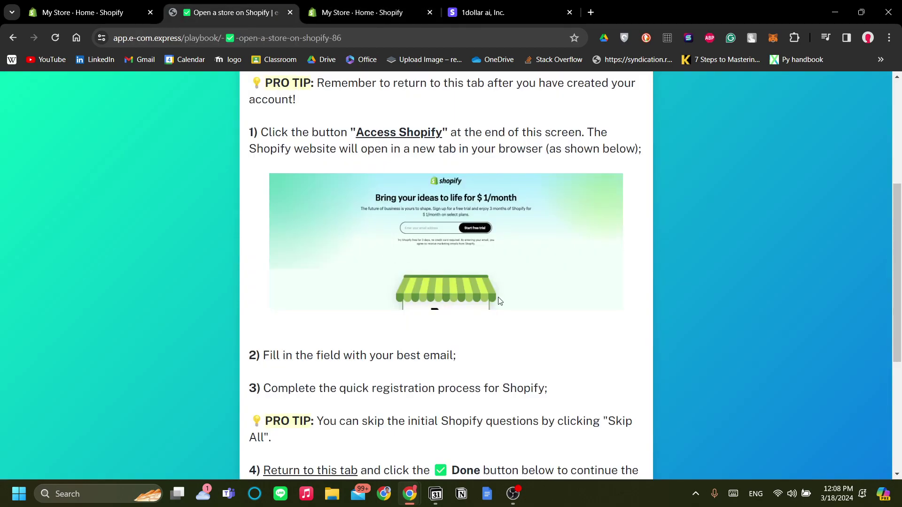
pyautogui.scroll(5, 500, 300)
pyautogui.scroll(3, 402, 266)
pyautogui.scroll(-5, 386, 246)
pyautogui.scroll(-4, 423, 281)
pyautogui.scroll(-2, 483, 381)
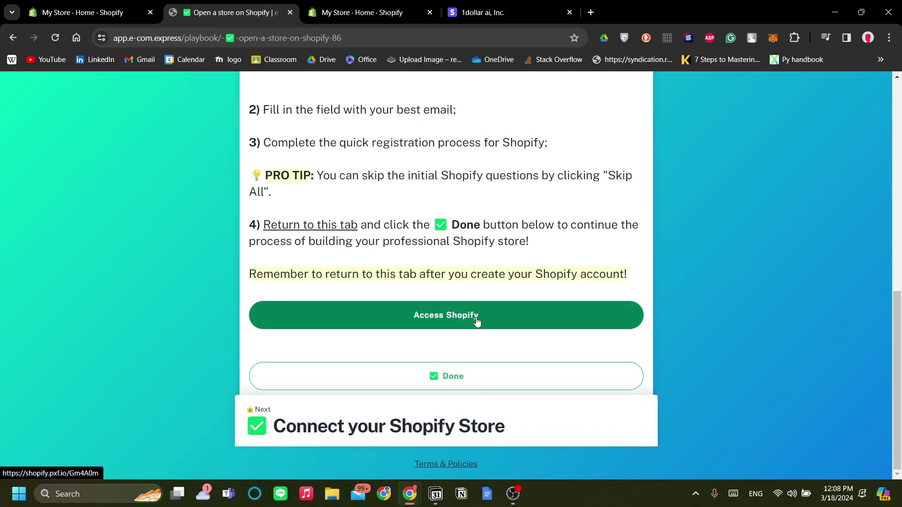
pyautogui.click(471, 377)
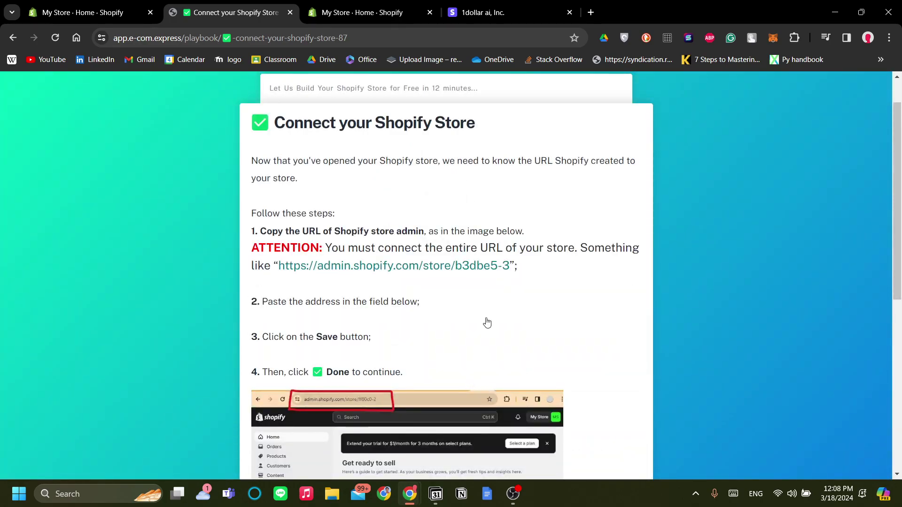
pyautogui.scroll(-1, 571, 238)
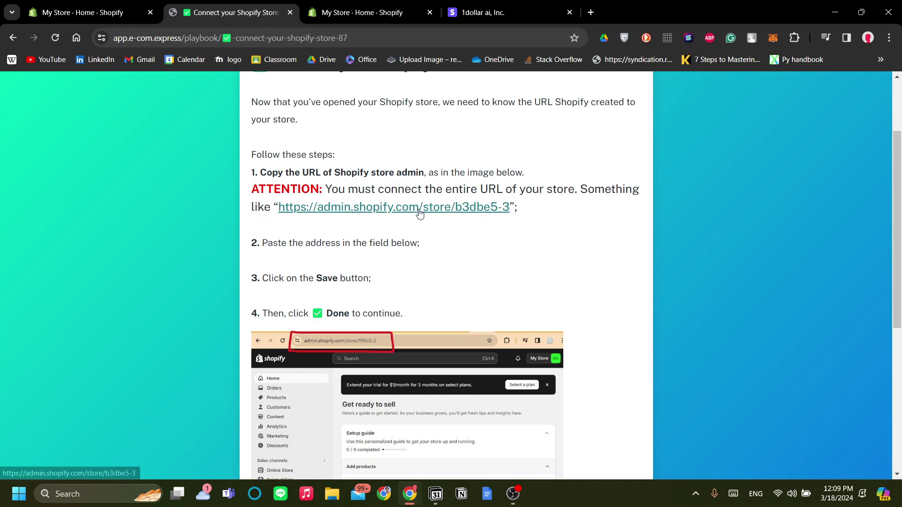
# Copy the full Shopify store admin address from the browser address bar.
pyautogui.click(390, 12)
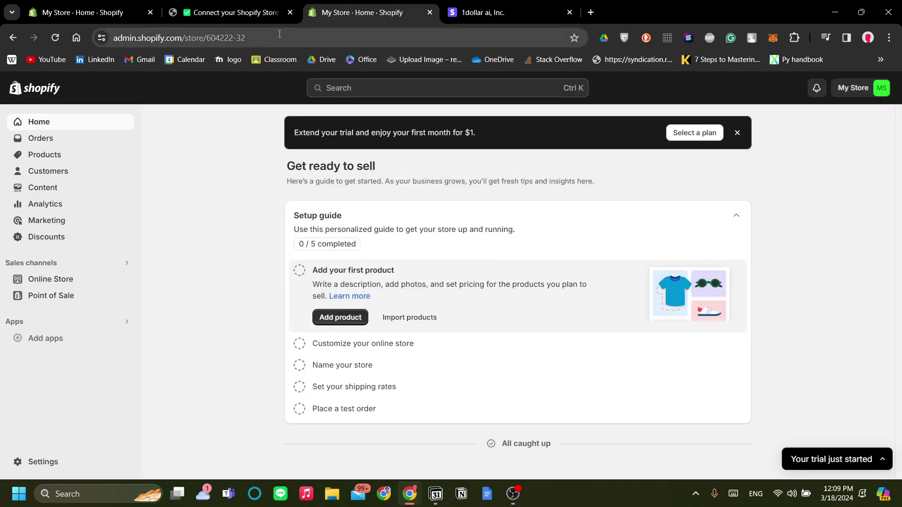
pyautogui.click(394, 37)
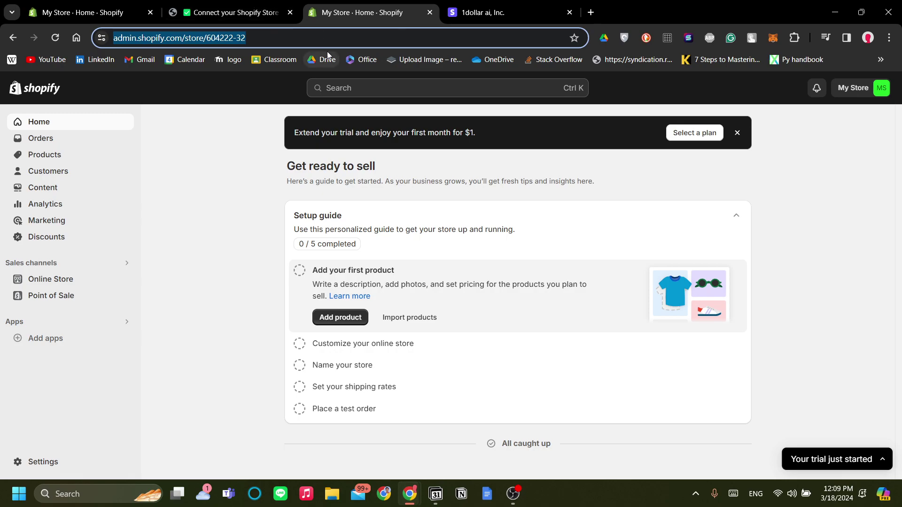
pyautogui.click(320, 37)
pyautogui.hotkey('ctrl', 'a')
pyautogui.hotkey('ctrl', 'c')
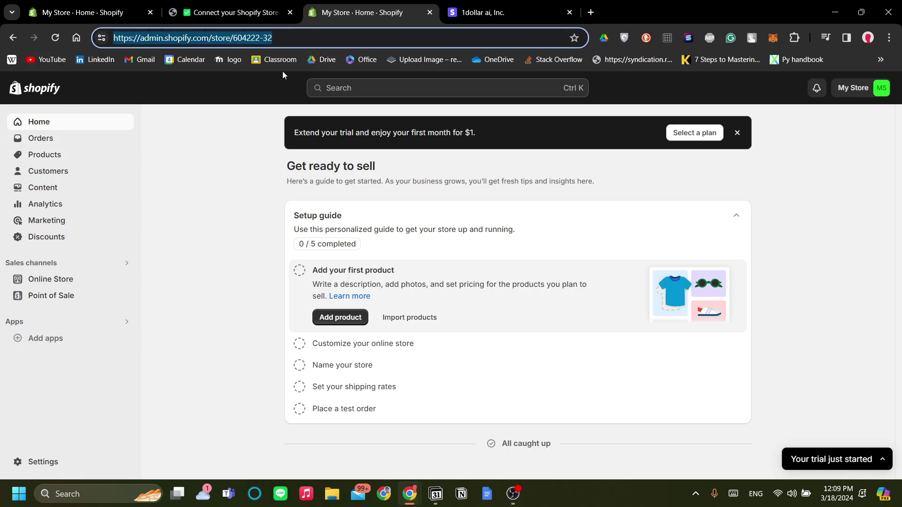
pyautogui.click(260, 14)
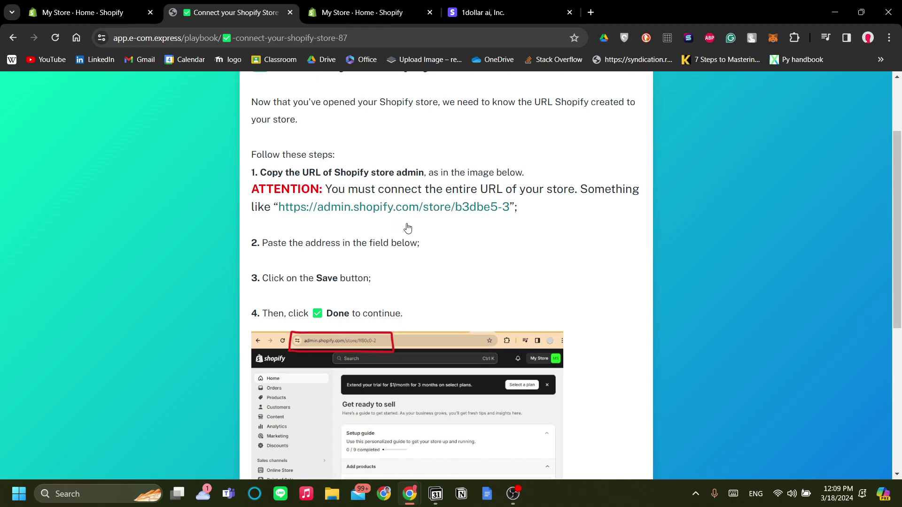
pyautogui.scroll(-2, 407, 228)
pyautogui.scroll(-2, 430, 283)
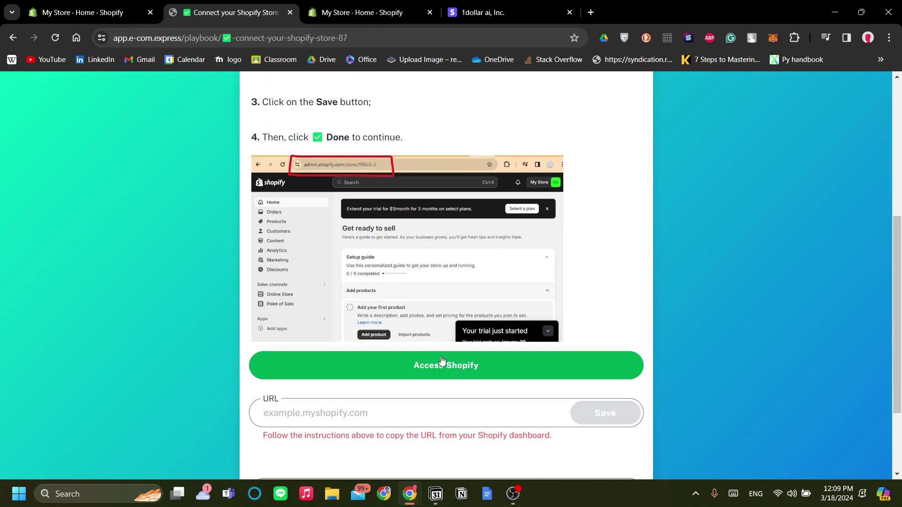
# Paste 604222-32.myshopify.com into the URL field, save it, and mark the step done.
pyautogui.click(384, 423)
pyautogui.hotkey('ctrl', 'v')
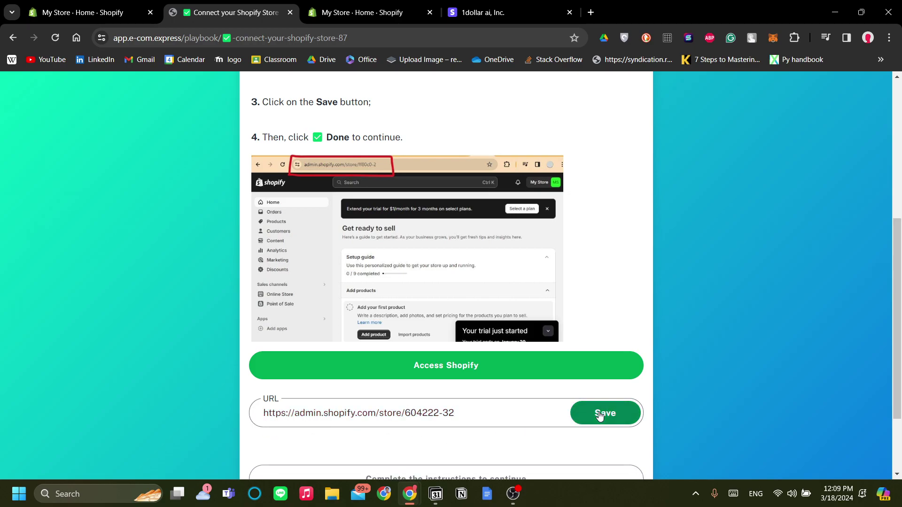
pyautogui.click(600, 415)
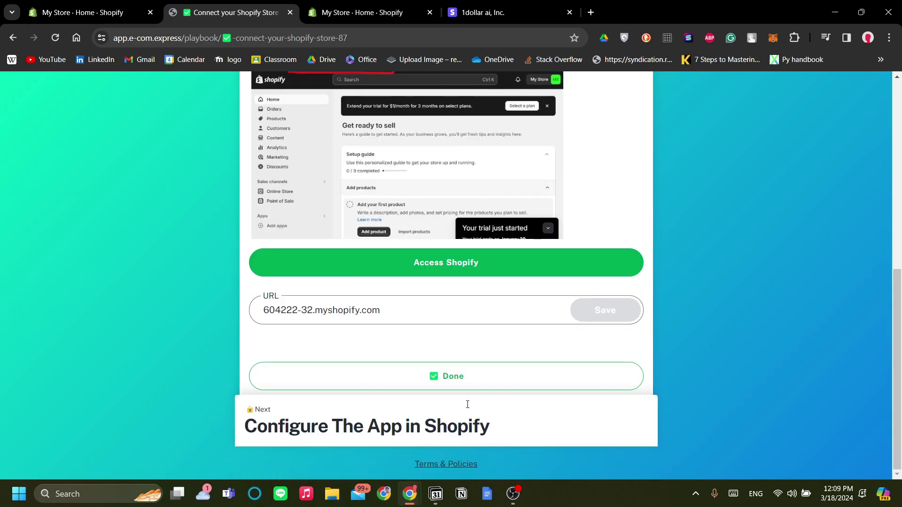
pyautogui.click(464, 380)
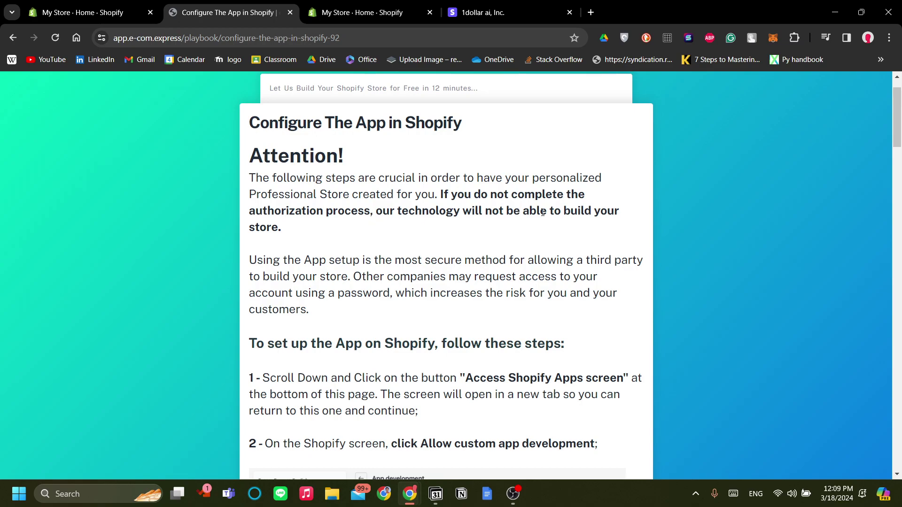
pyautogui.scroll(-2, 380, 230)
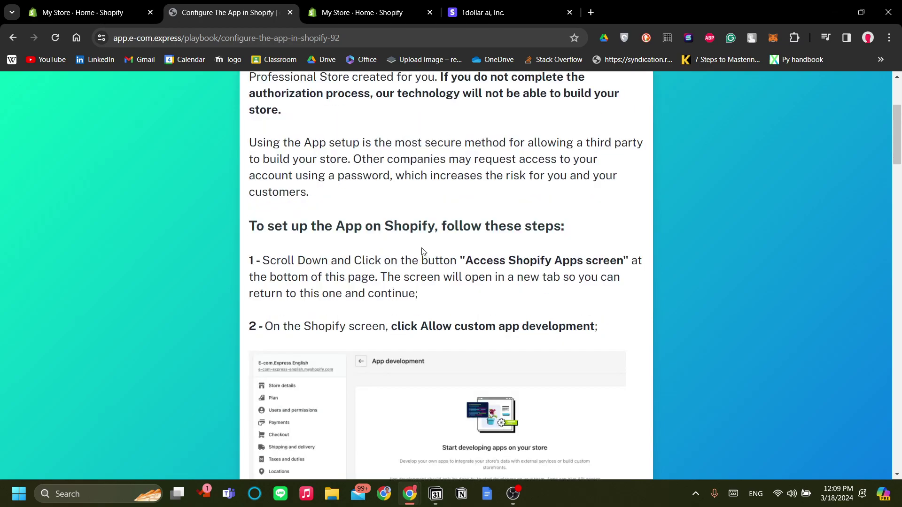
pyautogui.scroll(-2, 564, 226)
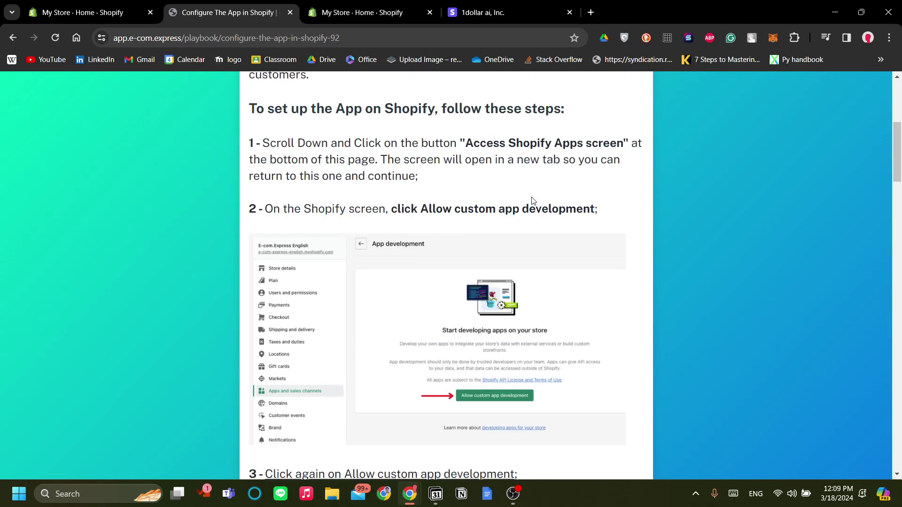
pyautogui.scroll(-1, 533, 201)
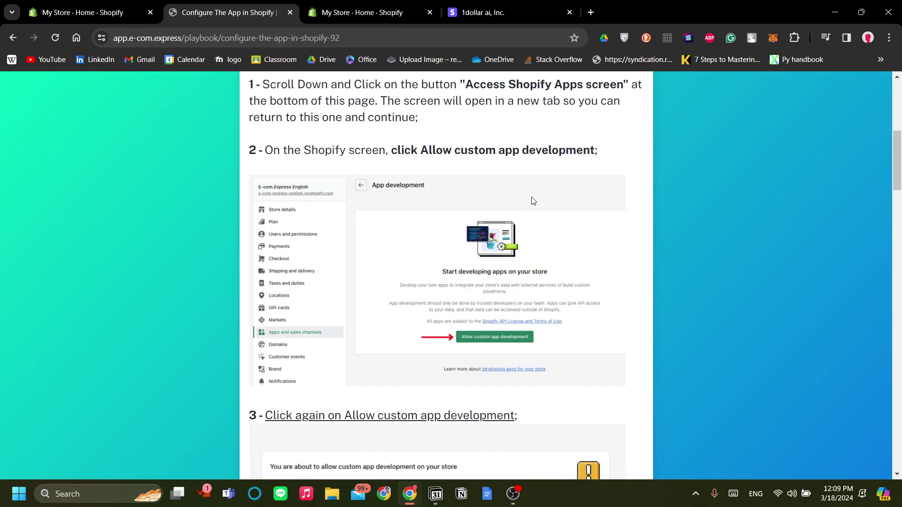
pyautogui.scroll(-1, 532, 201)
pyautogui.scroll(-2, 533, 201)
pyautogui.scroll(3, 532, 200)
pyautogui.scroll(-4, 448, 243)
pyautogui.scroll(-3, 451, 247)
pyautogui.scroll(-6, 479, 260)
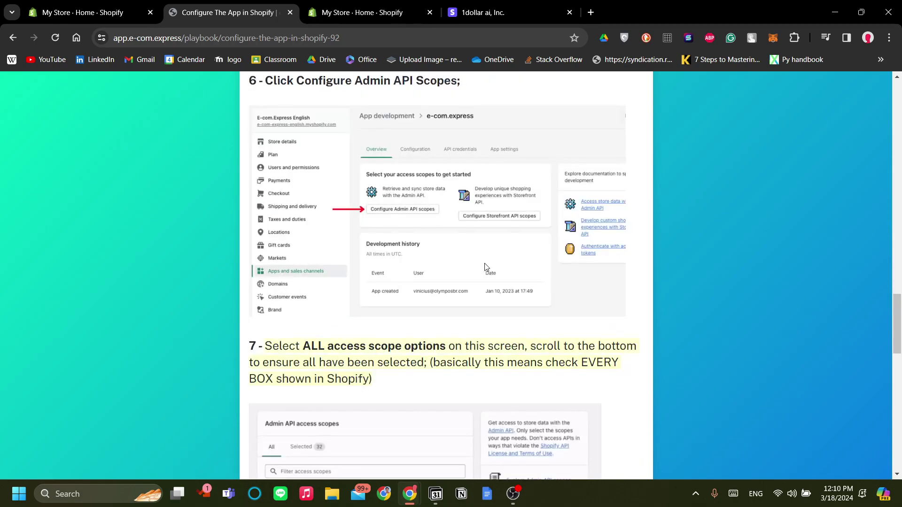
pyautogui.scroll(-5, 485, 268)
pyautogui.scroll(-4, 486, 268)
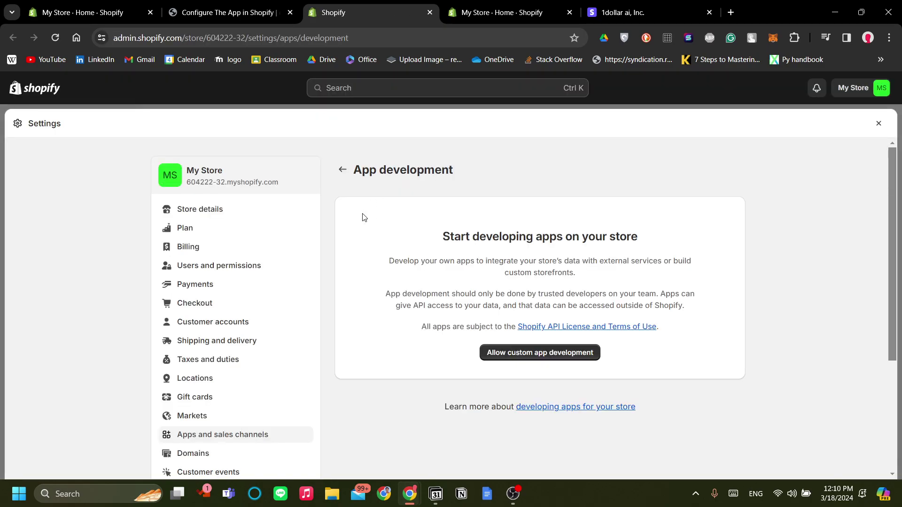
pyautogui.scroll(-1, 362, 218)
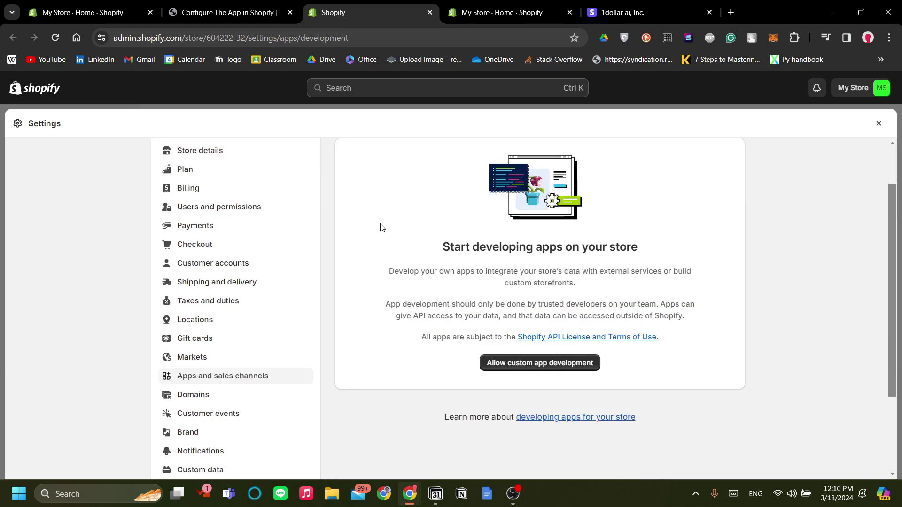
# Choose 'Allow custom app development' on the App development page and confirm it.
pyautogui.click(535, 366)
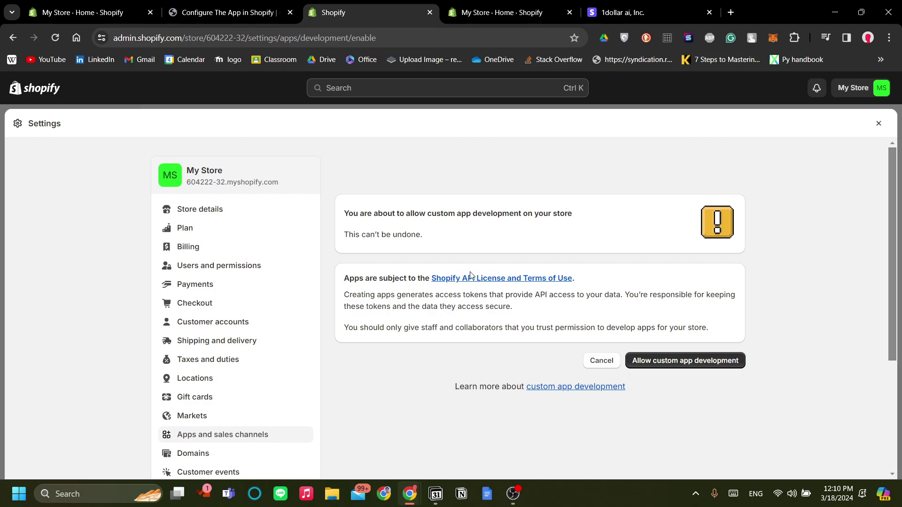
pyautogui.click(708, 365)
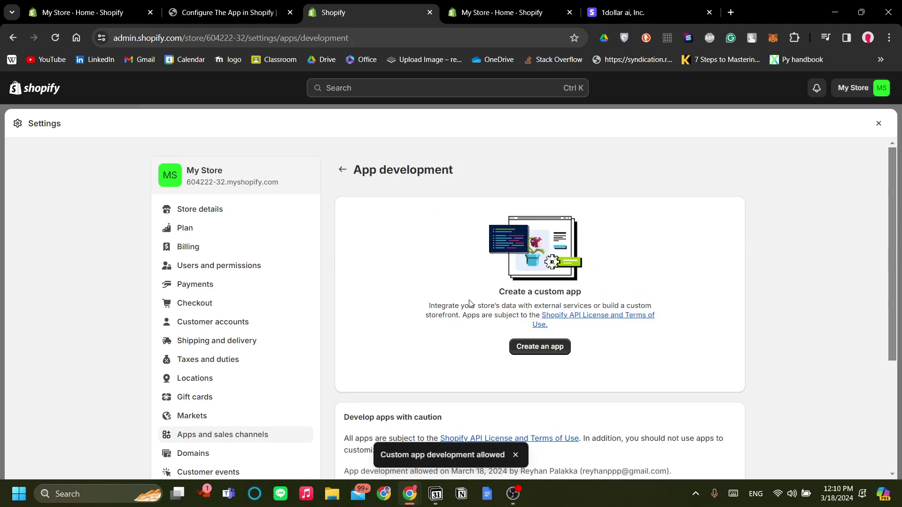
pyautogui.scroll(-3, 602, 307)
pyautogui.scroll(3, 603, 310)
# Read guide steps 4–5 and select the suggested app name 'e-com.express'.
pyautogui.click(227, 11)
pyautogui.scroll(10, 485, 295)
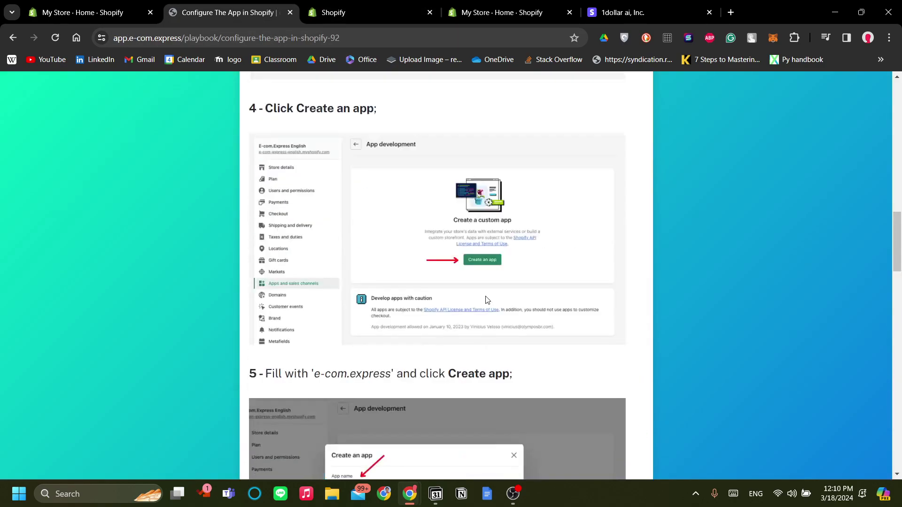
pyautogui.scroll(10, 486, 296)
pyautogui.scroll(2, 486, 296)
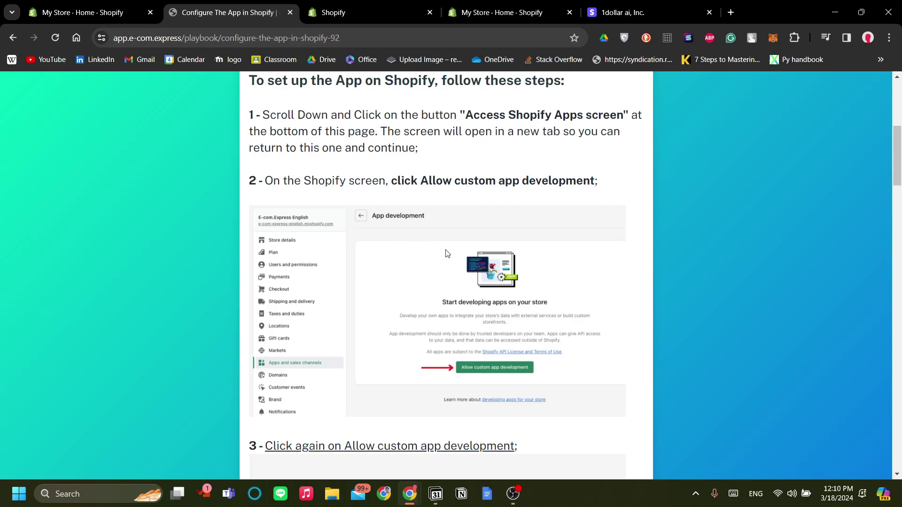
pyautogui.scroll(-4, 437, 247)
pyautogui.scroll(-1, 415, 301)
pyautogui.scroll(-1, 355, 224)
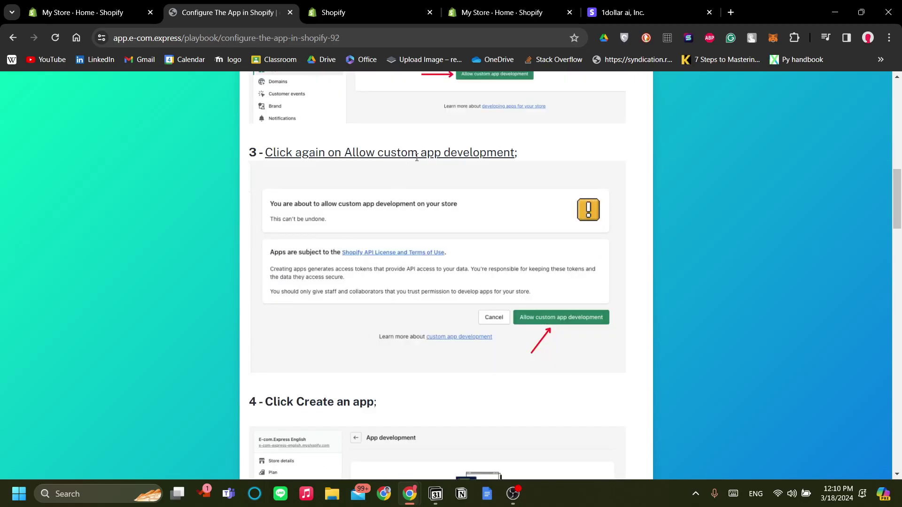
pyautogui.scroll(-3, 563, 317)
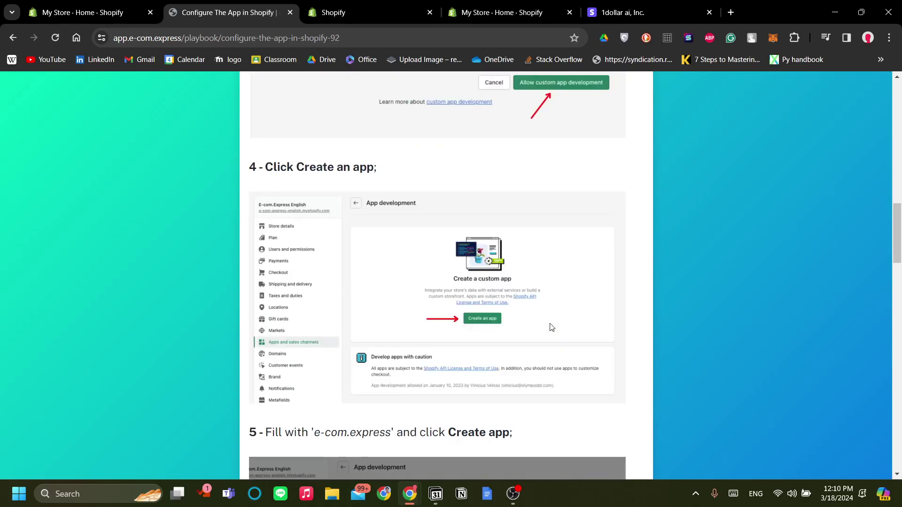
pyautogui.scroll(-2, 492, 326)
pyautogui.scroll(-3, 492, 326)
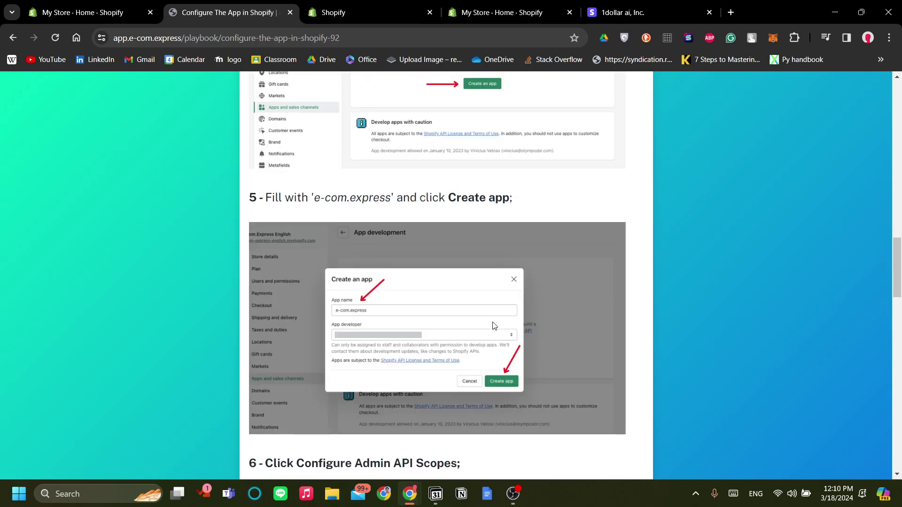
pyautogui.scroll(-1, 516, 307)
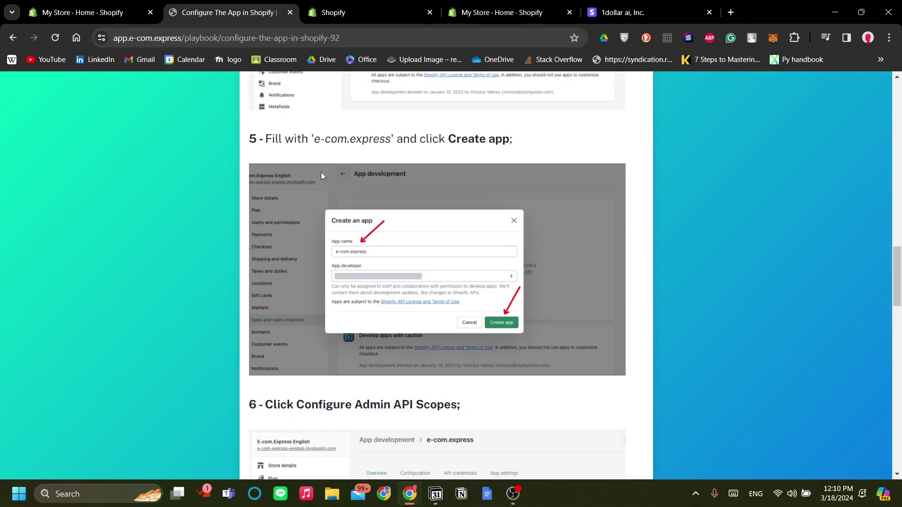
pyautogui.moveTo(314, 139); pyautogui.dragTo(392, 139)
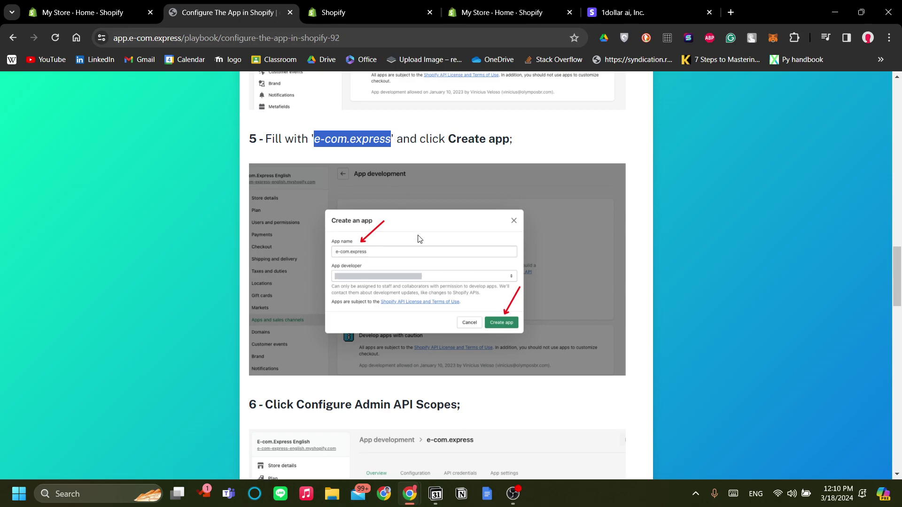
pyautogui.scroll(-1, 492, 303)
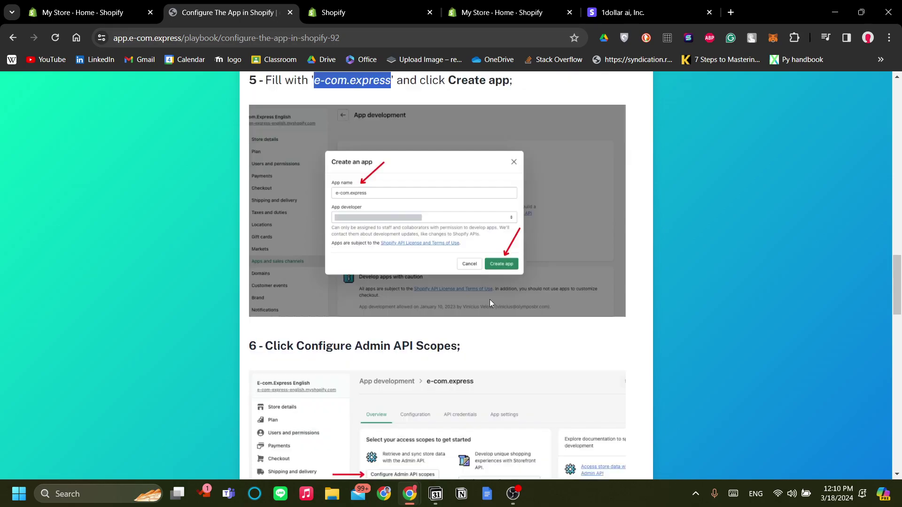
# Create a custom app named 'e-com.express' from Shopify's App development page.
pyautogui.click(373, 12)
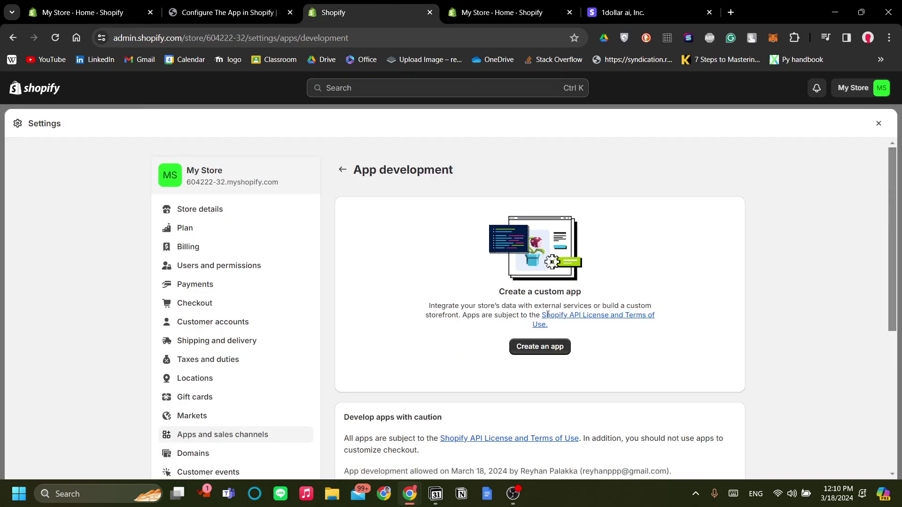
pyautogui.click(553, 351)
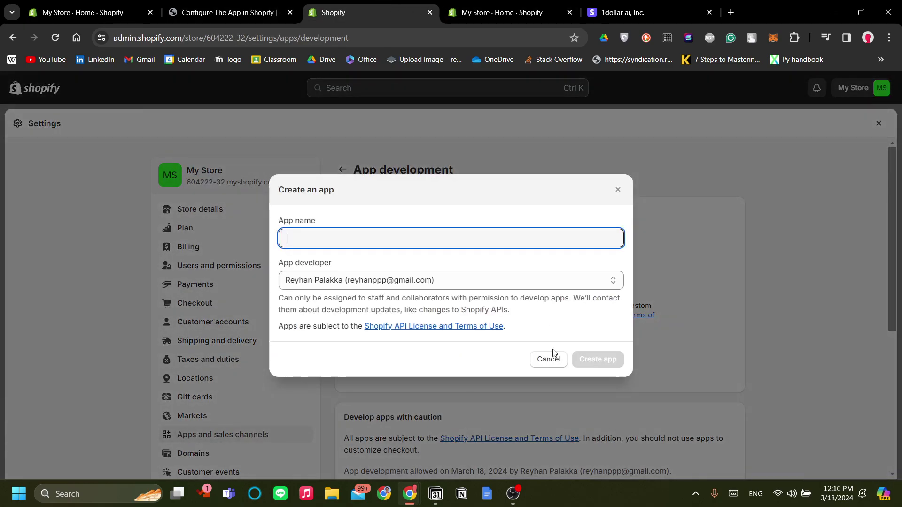
pyautogui.write('e-com.express')
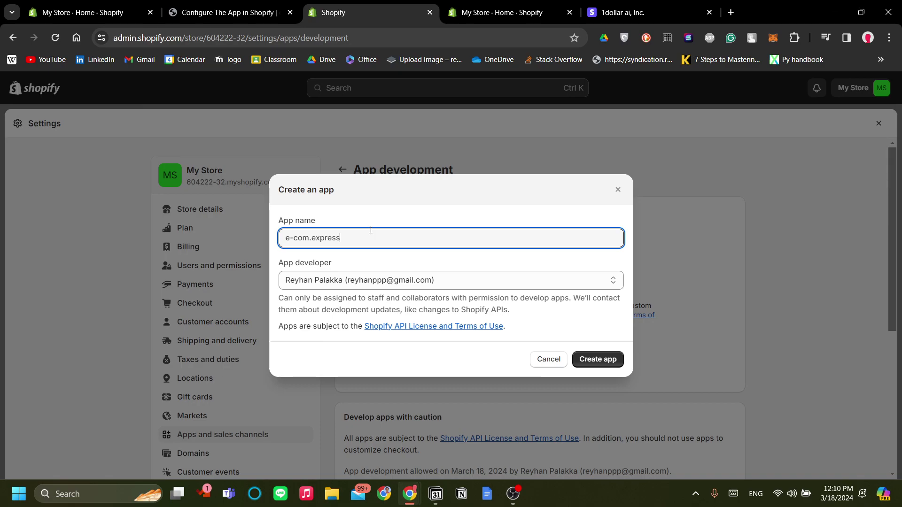
pyautogui.click(597, 358)
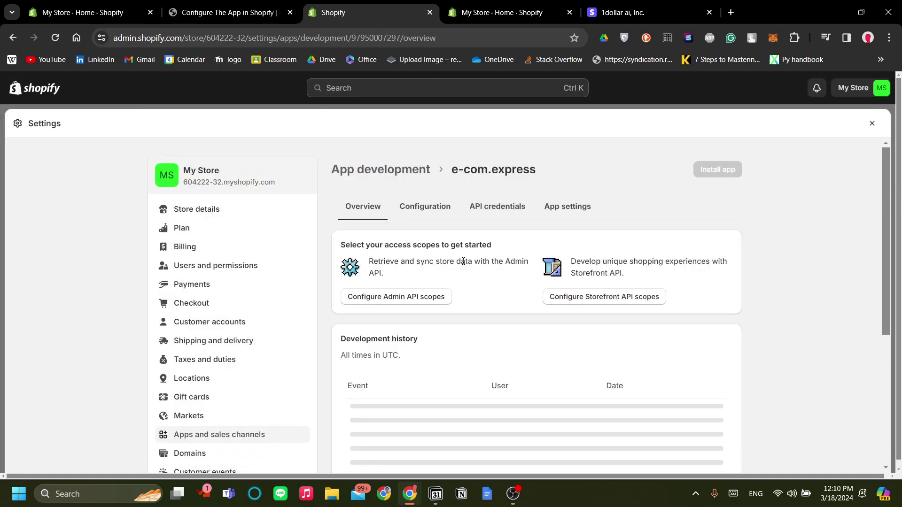
pyautogui.scroll(-2, 505, 306)
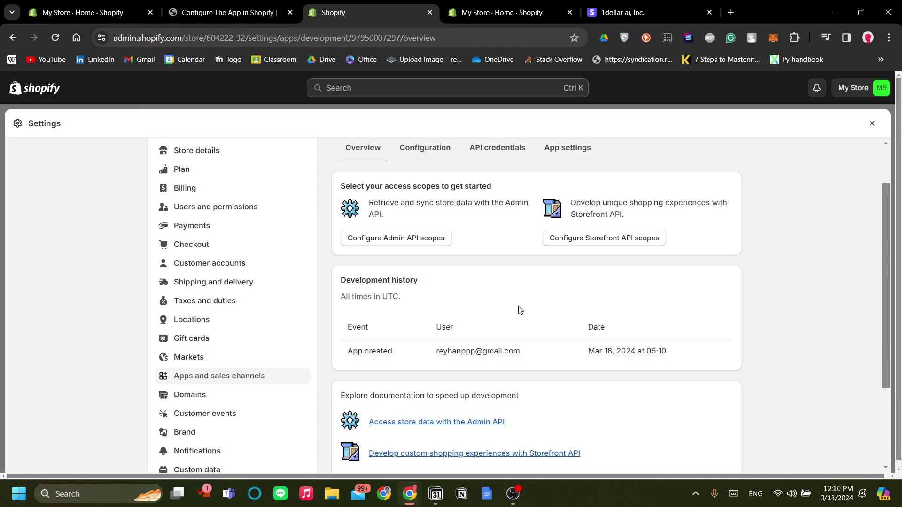
pyautogui.scroll(2, 507, 357)
# Read guide steps 6–10 on access scopes, then return to the e-com.express app.
pyautogui.hotkey('ctrl', 'shift', 'Tab')
pyautogui.scroll(-2, 463, 339)
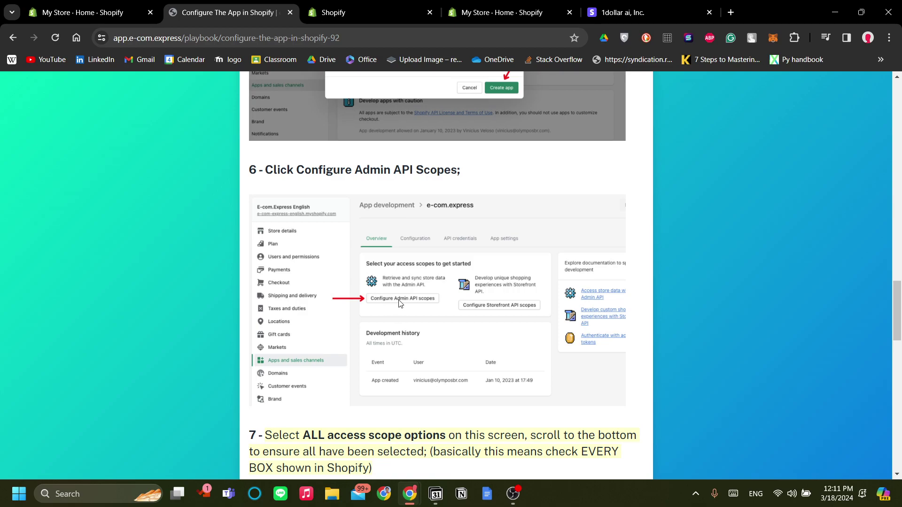
pyautogui.scroll(-1, 400, 303)
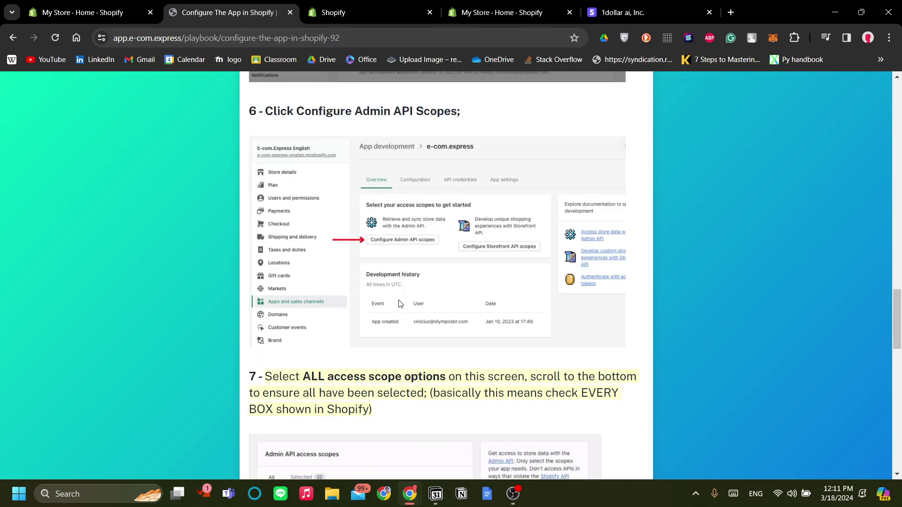
pyautogui.scroll(-1, 400, 303)
pyautogui.scroll(-1, 399, 303)
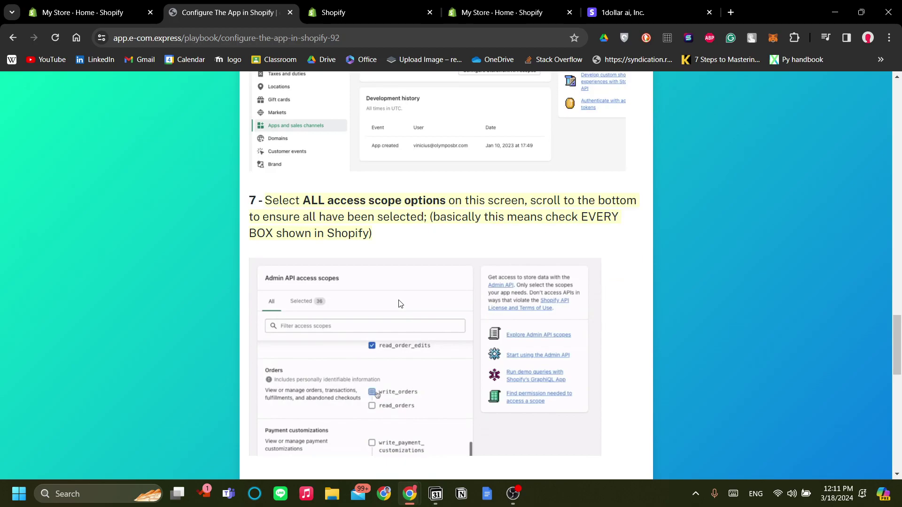
pyautogui.scroll(-1, 400, 303)
pyautogui.scroll(-1, 399, 303)
pyautogui.scroll(-1, 399, 303)
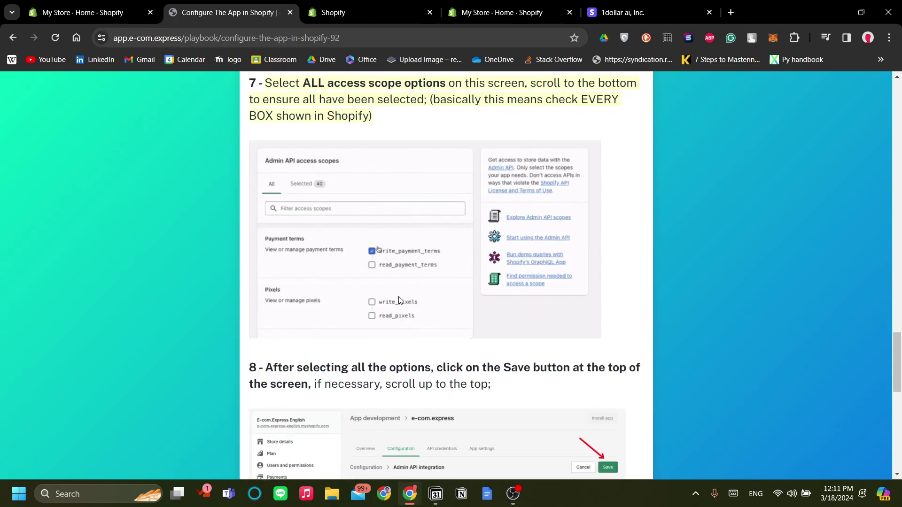
pyautogui.scroll(-1, 399, 303)
pyautogui.scroll(-1, 399, 299)
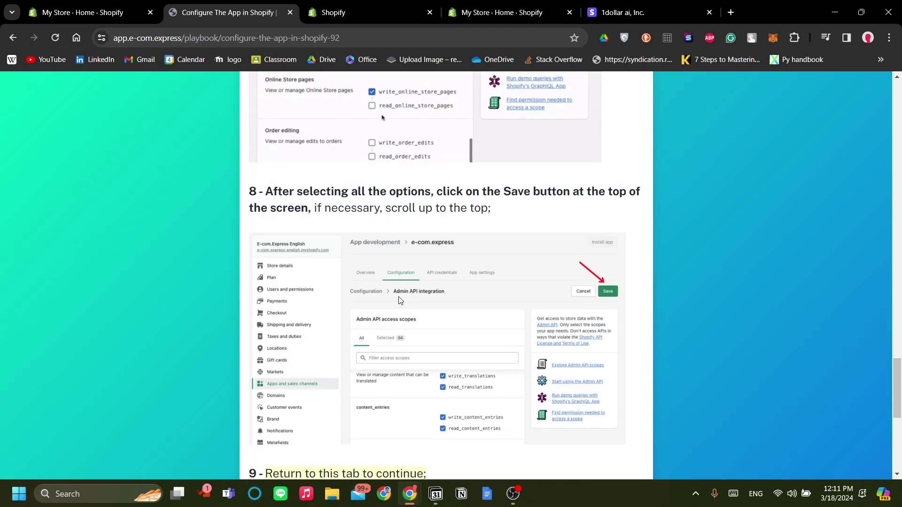
pyautogui.scroll(-1, 399, 299)
pyautogui.scroll(-2, 399, 299)
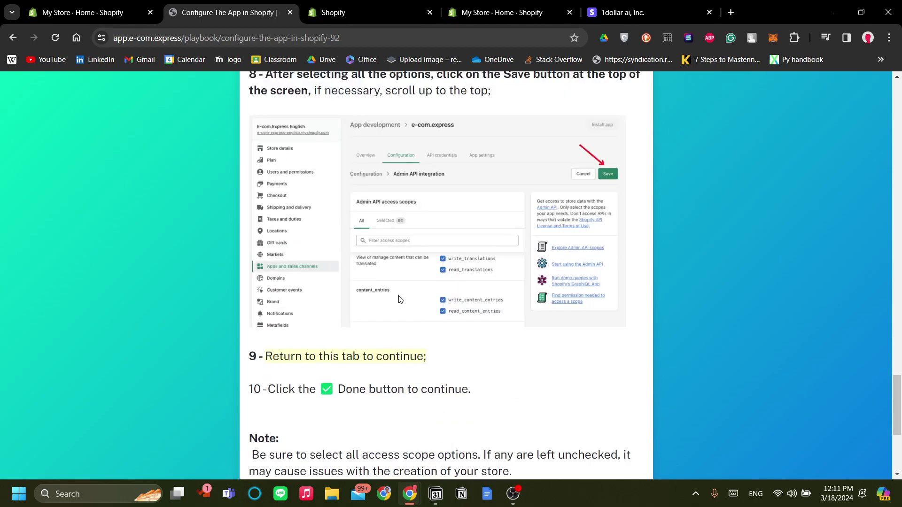
pyautogui.hotkey('ctrl', 'Tab')
# Open the Admin API scopes list and grant the analytics, apps, customers, discounts and draft-order scopes.
pyautogui.click(420, 298)
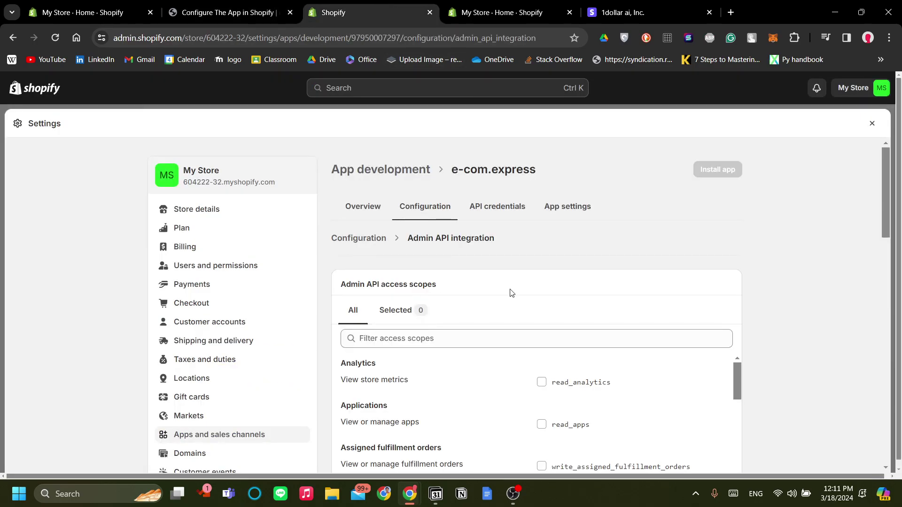
pyautogui.scroll(-3, 497, 308)
pyautogui.scroll(-3, 576, 308)
pyautogui.scroll(6, 576, 311)
pyautogui.scroll(-6, 771, 321)
pyautogui.scroll(2, 770, 321)
pyautogui.scroll(2, 769, 321)
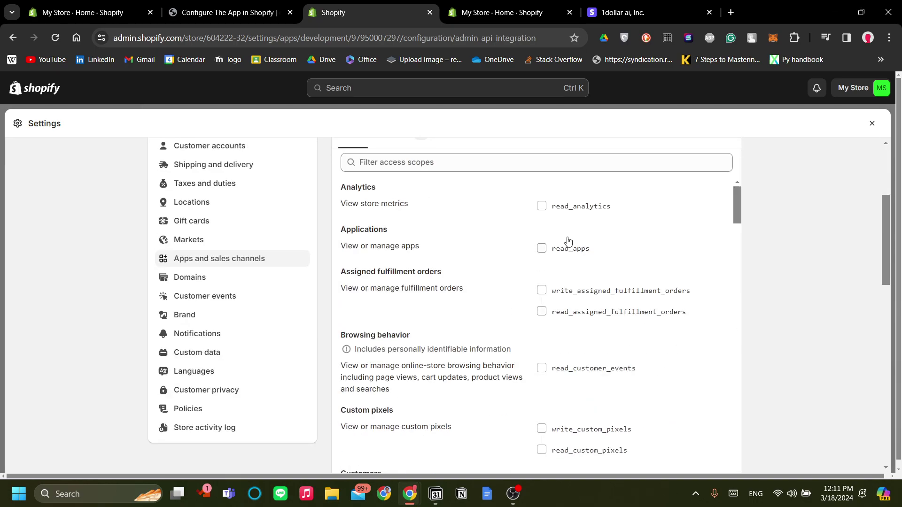
pyautogui.moveTo(459, 204); pyautogui.dragTo(612, 374)
pyautogui.scroll(-5, 611, 373)
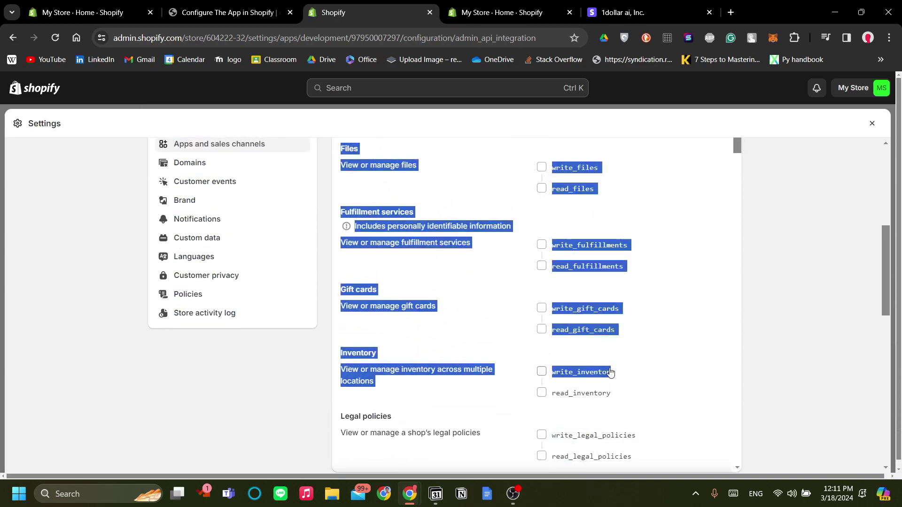
pyautogui.click(542, 267)
pyautogui.scroll(5, 578, 289)
pyautogui.scroll(1, 582, 295)
pyautogui.scroll(5, 583, 294)
pyautogui.scroll(-2, 583, 294)
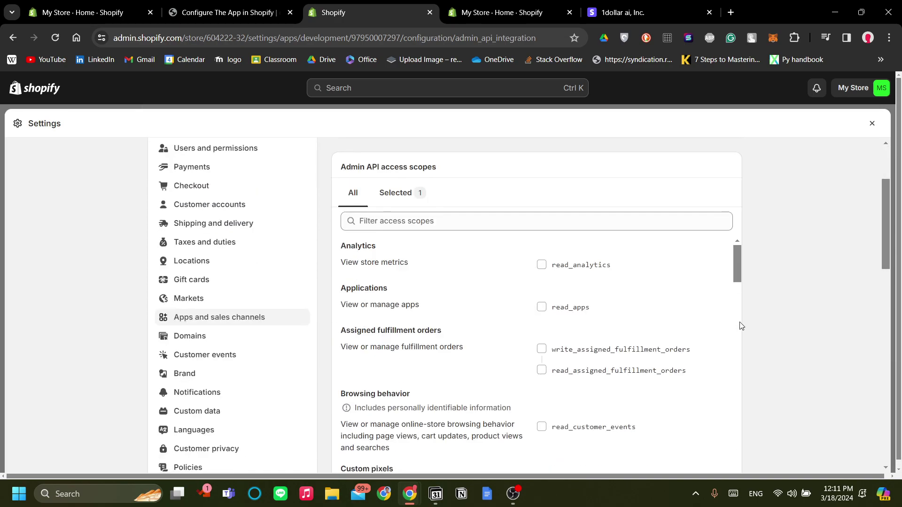
pyautogui.click(541, 266)
pyautogui.click(541, 308)
pyautogui.click(541, 350)
pyautogui.click(542, 370)
pyautogui.scroll(-3, 556, 352)
pyautogui.scroll(2, 555, 310)
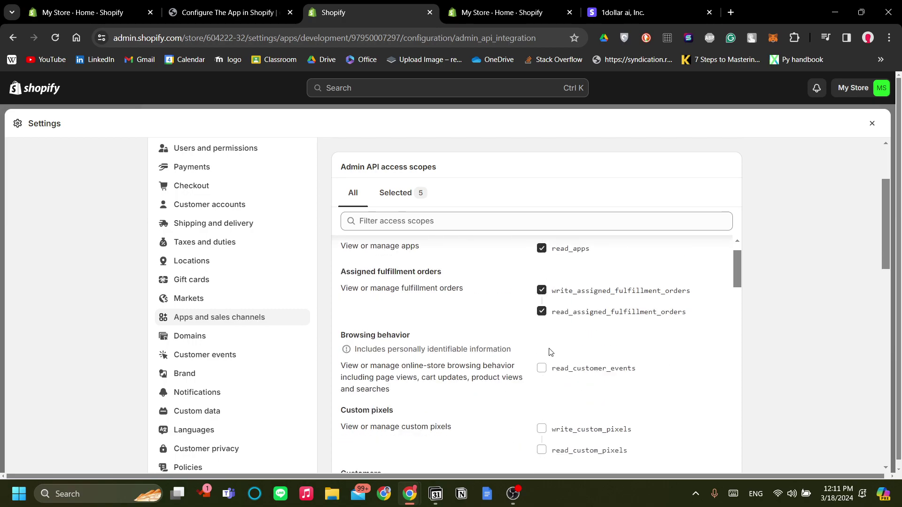
pyautogui.click(542, 368)
pyautogui.click(541, 429)
pyautogui.click(541, 450)
pyautogui.scroll(-1, 592, 422)
pyautogui.scroll(-2, 592, 410)
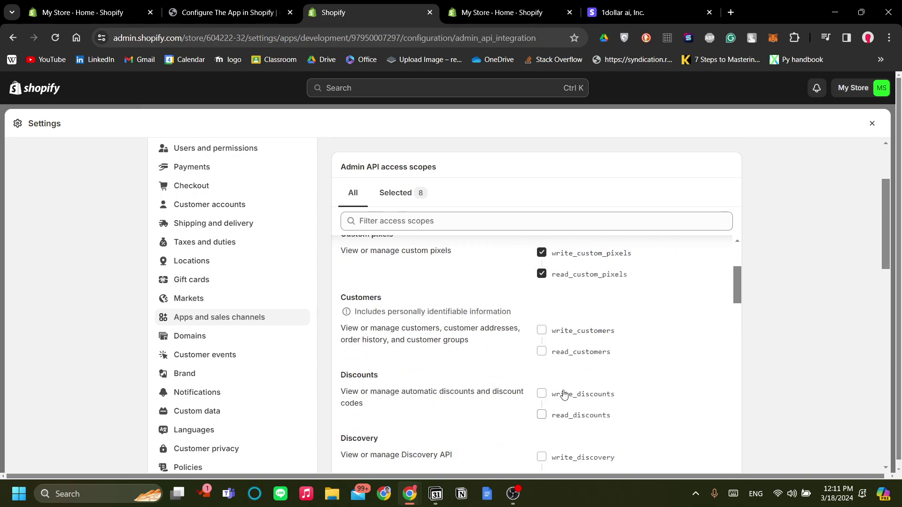
pyautogui.click(541, 329)
pyautogui.click(541, 349)
pyautogui.click(541, 395)
pyautogui.click(541, 415)
pyautogui.scroll(-2, 559, 387)
pyautogui.click(541, 340)
pyautogui.click(542, 361)
pyautogui.click(541, 417)
pyautogui.click(541, 438)
pyautogui.scroll(-2, 541, 423)
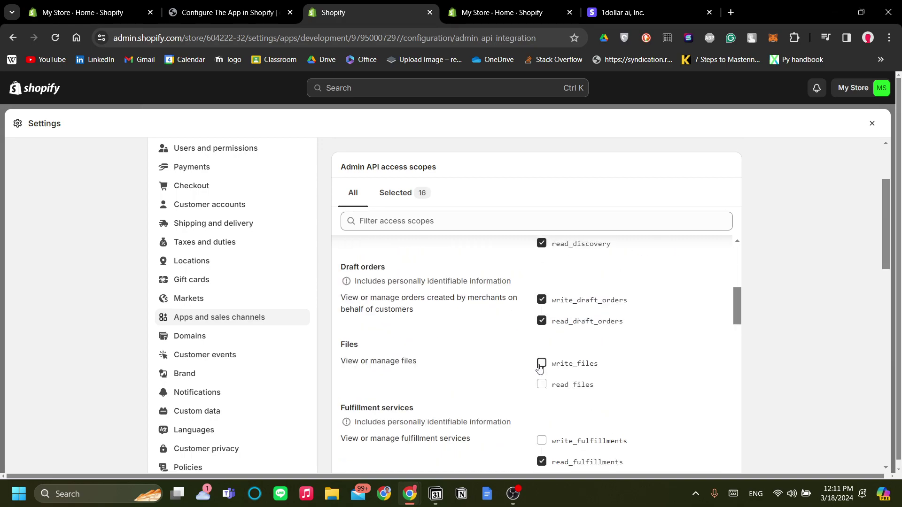
# Grant the files, fulfillments, gift cards, inventory, locations, marketing, metaobject, online store and orders scopes.
pyautogui.click(541, 363)
pyautogui.scroll(-2, 542, 366)
pyautogui.click(541, 344)
pyautogui.click(542, 324)
pyautogui.click(541, 387)
pyautogui.scroll(-3, 560, 385)
pyautogui.scroll(2, 534, 288)
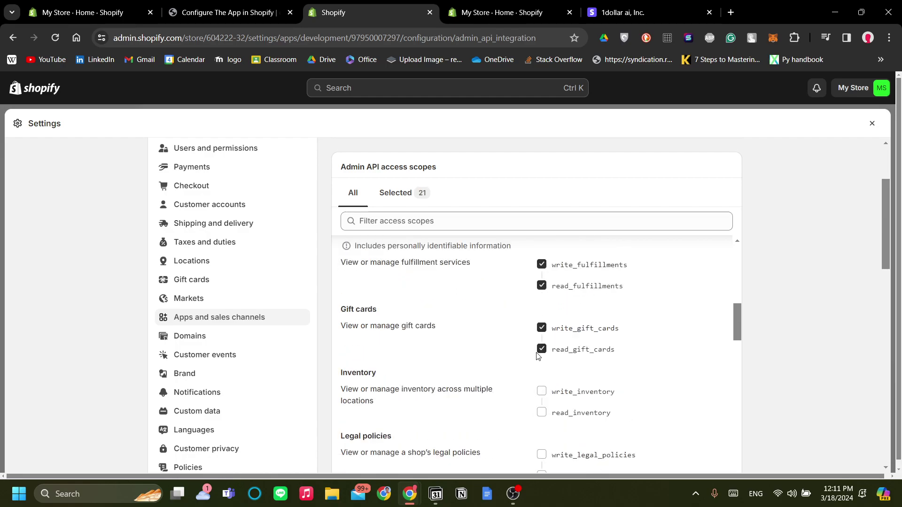
pyautogui.click(541, 391)
pyautogui.scroll(-1, 542, 395)
pyautogui.scroll(-2, 544, 400)
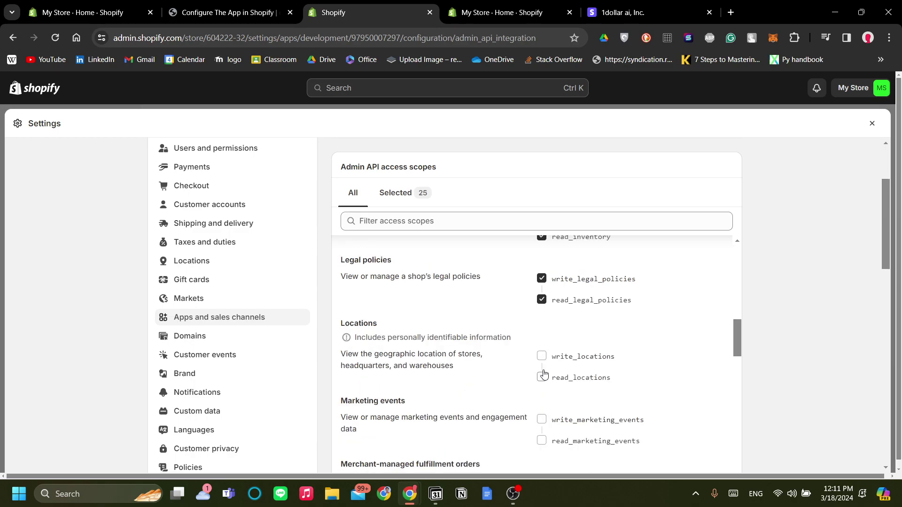
pyautogui.click(542, 357)
pyautogui.click(541, 378)
pyautogui.click(541, 420)
pyautogui.click(541, 441)
pyautogui.scroll(-2, 546, 395)
pyautogui.click(541, 366)
pyautogui.scroll(-1, 552, 409)
pyautogui.click(541, 378)
pyautogui.scroll(-2, 551, 408)
pyautogui.click(541, 286)
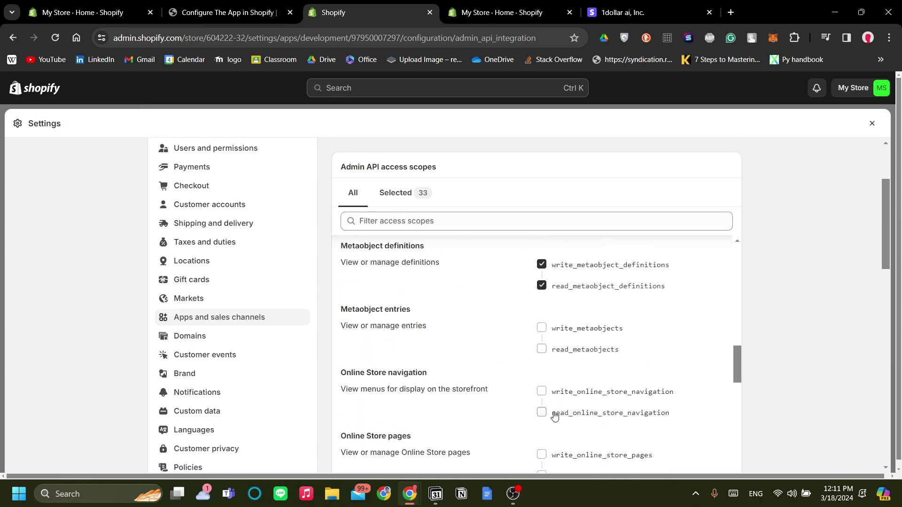
pyautogui.click(542, 350)
pyautogui.click(541, 413)
pyautogui.scroll(-2, 545, 395)
pyautogui.click(541, 359)
pyautogui.click(541, 401)
pyautogui.click(541, 422)
pyautogui.scroll(-2, 545, 402)
pyautogui.click(541, 360)
pyautogui.scroll(-1, 556, 388)
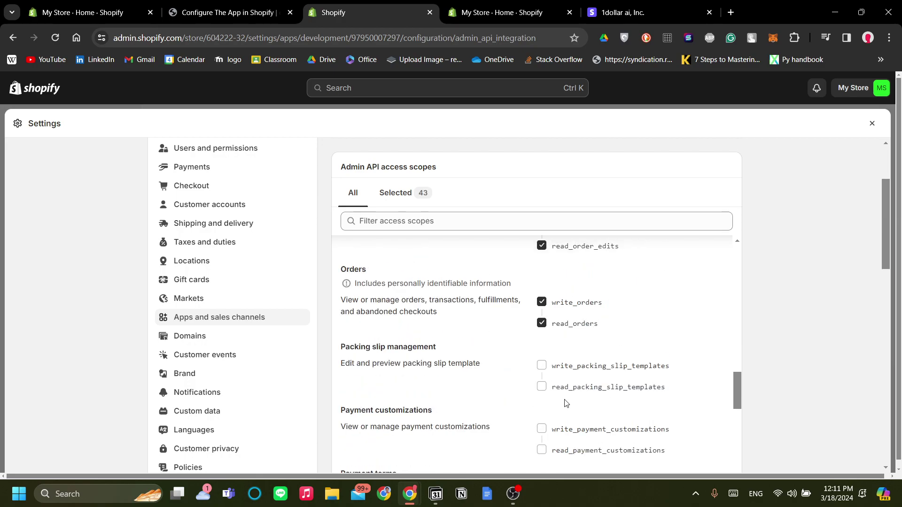
# Grant the packing slip, payment, pixels, price rules, products, publications, reports, returns and script tag scopes.
pyautogui.click(542, 365)
pyautogui.click(542, 387)
pyautogui.click(542, 430)
pyautogui.click(541, 450)
pyautogui.scroll(-3, 574, 363)
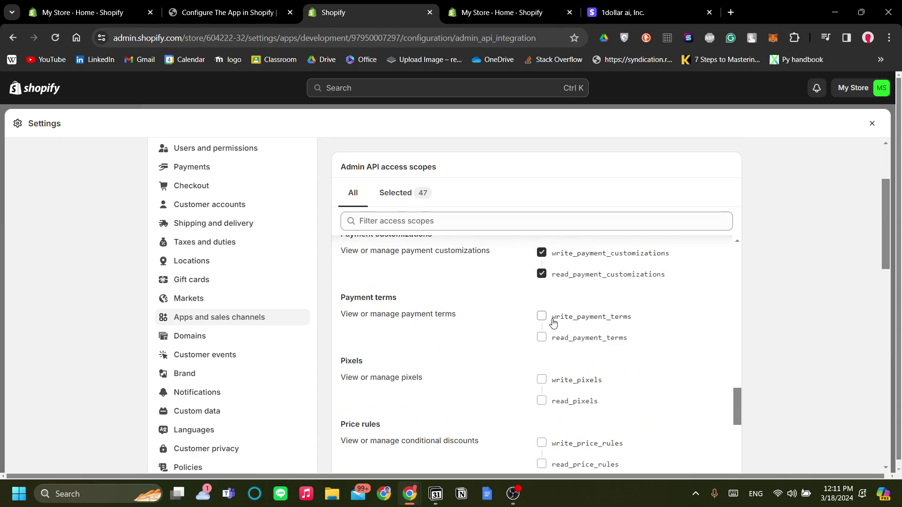
pyautogui.click(541, 316)
pyautogui.click(541, 338)
pyautogui.click(541, 379)
pyautogui.click(541, 401)
pyautogui.scroll(-2, 552, 423)
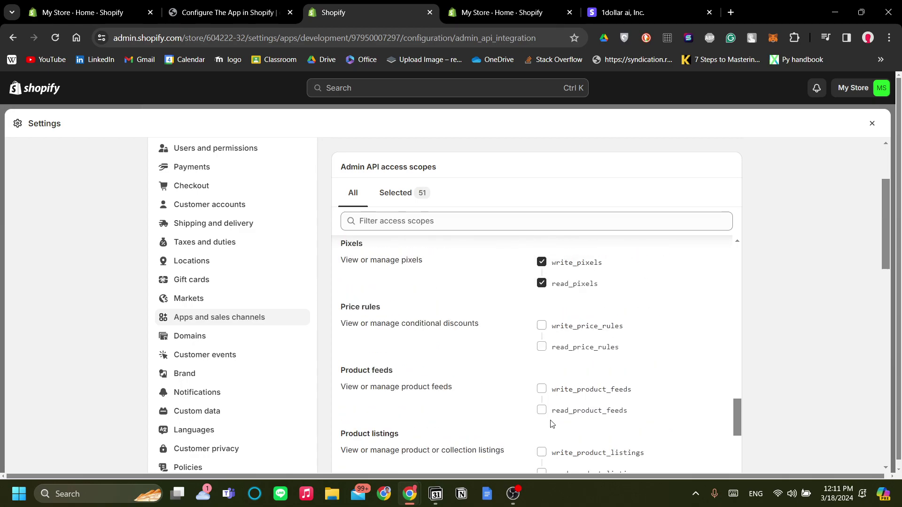
pyautogui.click(541, 325)
pyautogui.click(542, 347)
pyautogui.click(541, 389)
pyautogui.click(541, 410)
pyautogui.scroll(-1, 542, 415)
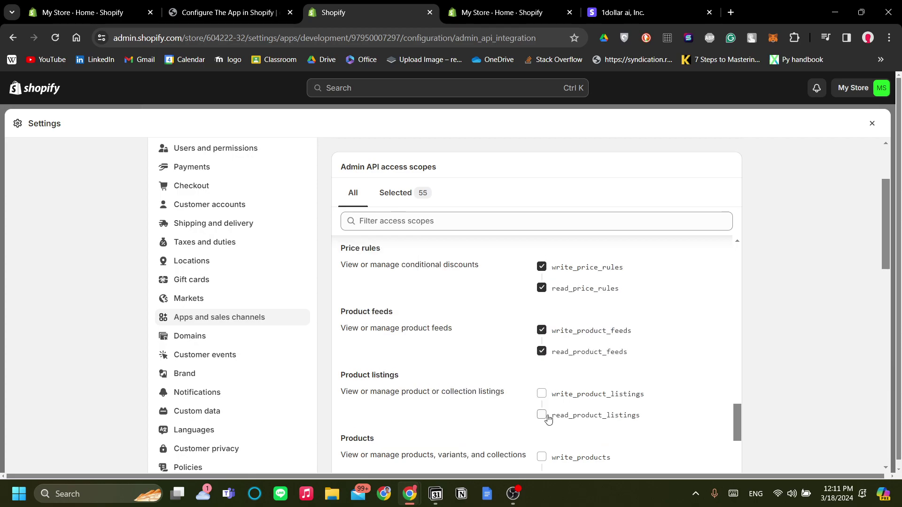
pyautogui.click(542, 394)
pyautogui.scroll(-3, 572, 414)
pyautogui.click(541, 302)
pyautogui.click(542, 280)
pyautogui.click(541, 344)
pyautogui.click(541, 366)
pyautogui.click(541, 429)
pyautogui.click(541, 408)
pyautogui.scroll(-2, 556, 415)
pyautogui.click(541, 375)
pyautogui.click(541, 354)
pyautogui.scroll(-1, 545, 360)
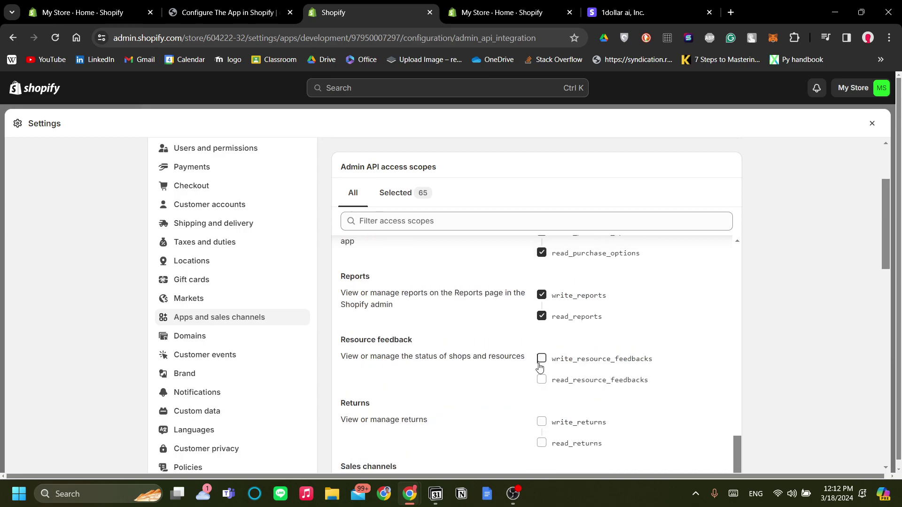
pyautogui.click(541, 358)
pyautogui.click(541, 380)
pyautogui.click(541, 422)
pyautogui.click(541, 444)
pyautogui.scroll(-2, 542, 423)
pyautogui.click(541, 368)
pyautogui.click(541, 431)
pyautogui.click(541, 453)
pyautogui.scroll(-3, 563, 423)
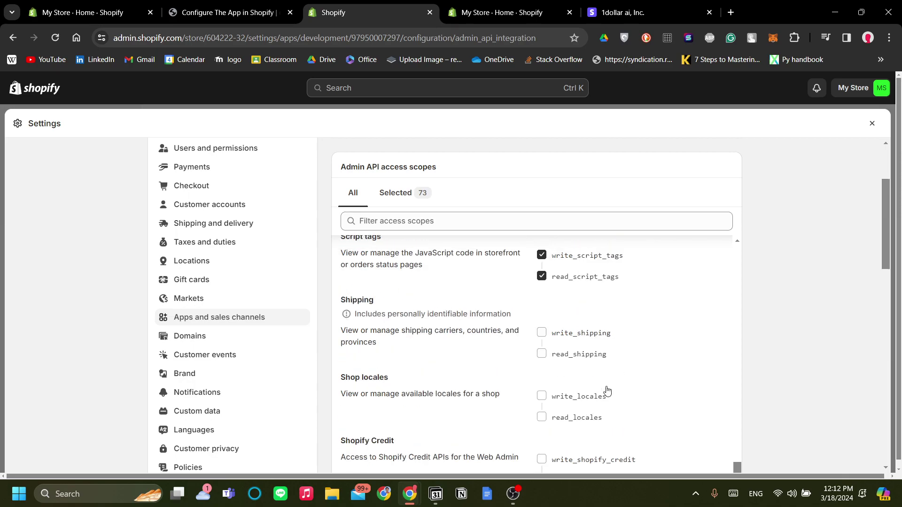
# Grant the shipping, shop locales, Shopify Credit, markets, Payments, content, store credit, themes and translations scopes.
pyautogui.click(541, 333)
pyautogui.click(541, 354)
pyautogui.click(541, 397)
pyautogui.click(541, 417)
pyautogui.scroll(-2, 542, 416)
pyautogui.click(541, 342)
pyautogui.click(541, 364)
pyautogui.scroll(-2, 543, 366)
pyautogui.click(542, 289)
pyautogui.click(541, 309)
pyautogui.click(541, 352)
pyautogui.click(542, 393)
pyautogui.scroll(-2, 542, 394)
pyautogui.click(541, 325)
pyautogui.click(540, 346)
pyautogui.click(541, 389)
pyautogui.scroll(-2, 543, 388)
pyautogui.click(541, 335)
pyautogui.click(541, 356)
pyautogui.click(541, 399)
pyautogui.click(542, 420)
pyautogui.scroll(-1, 555, 420)
pyautogui.click(541, 403)
pyautogui.scroll(-1, 555, 379)
pyautogui.click(541, 394)
pyautogui.click(541, 415)
pyautogui.scroll(-2, 861, 251)
pyautogui.scroll(-2, 787, 303)
pyautogui.scroll(2, 768, 322)
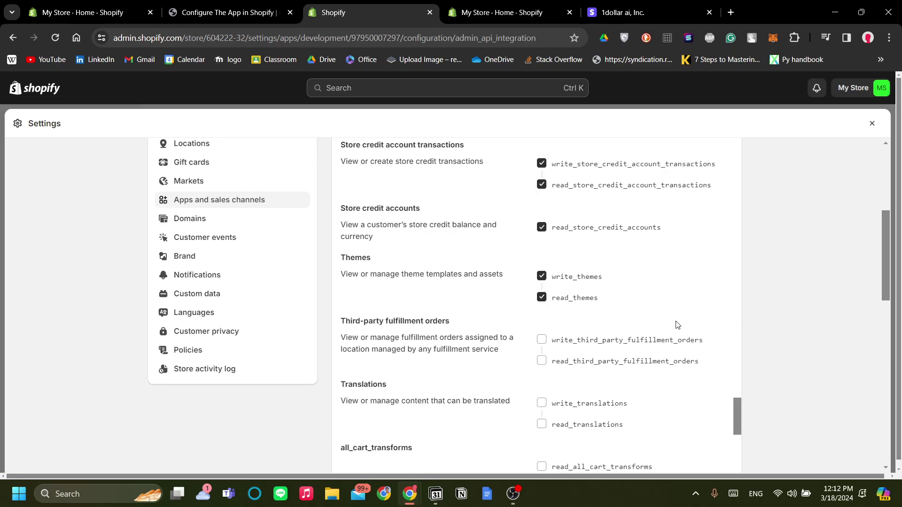
pyautogui.click(541, 340)
pyautogui.click(541, 361)
pyautogui.click(541, 403)
pyautogui.scroll(-1, 541, 407)
pyautogui.click(541, 361)
# Grant the remaining cart transforms, companies, customer, delivery, gates, privacy settings and validations scopes.
pyautogui.click(541, 409)
pyautogui.scroll(-2, 542, 408)
pyautogui.click(541, 420)
pyautogui.click(541, 441)
pyautogui.scroll(-2, 541, 423)
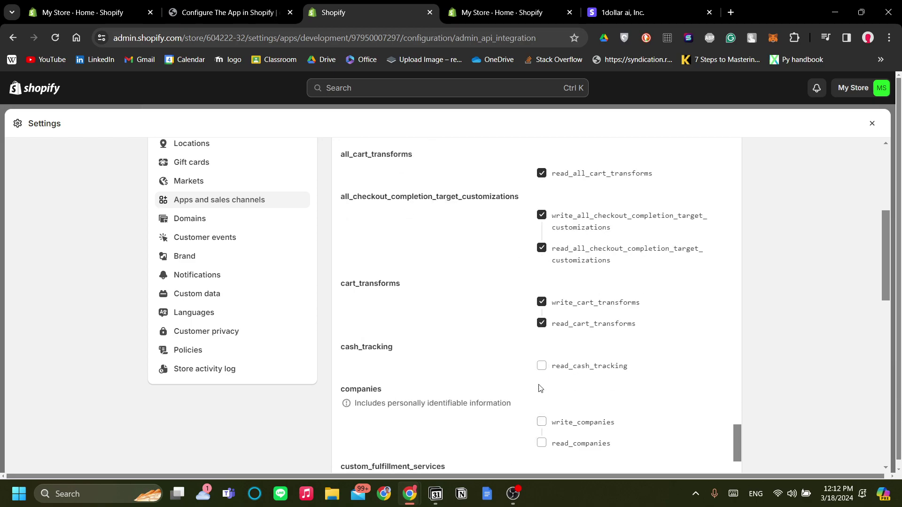
pyautogui.click(542, 366)
pyautogui.click(541, 422)
pyautogui.scroll(-2, 541, 423)
pyautogui.click(541, 325)
pyautogui.click(540, 367)
pyautogui.click(541, 431)
pyautogui.scroll(-2, 557, 415)
pyautogui.click(541, 392)
pyautogui.click(541, 413)
pyautogui.click(541, 455)
pyautogui.click(542, 474)
pyautogui.scroll(-2, 553, 456)
pyautogui.scroll(-2, 553, 457)
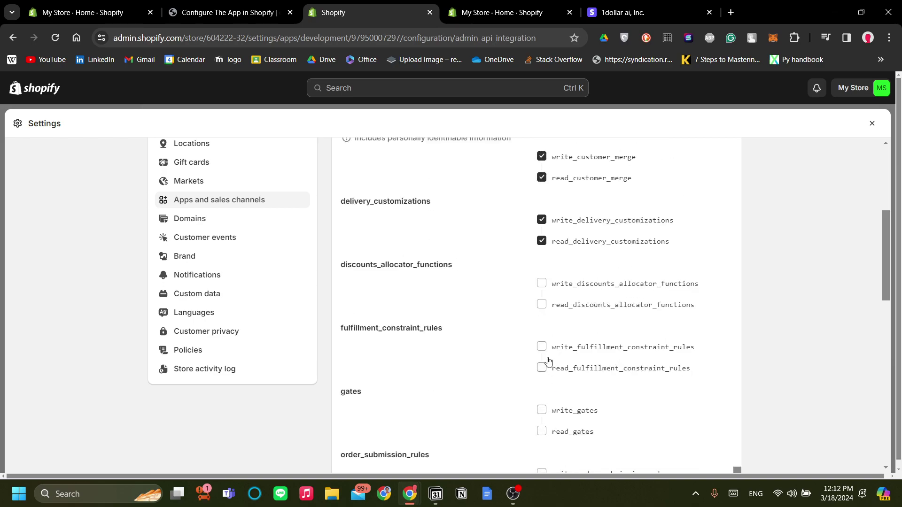
pyautogui.click(541, 284)
pyautogui.click(541, 305)
pyautogui.click(541, 347)
pyautogui.click(541, 367)
pyautogui.click(541, 411)
pyautogui.click(541, 431)
pyautogui.scroll(-2, 541, 431)
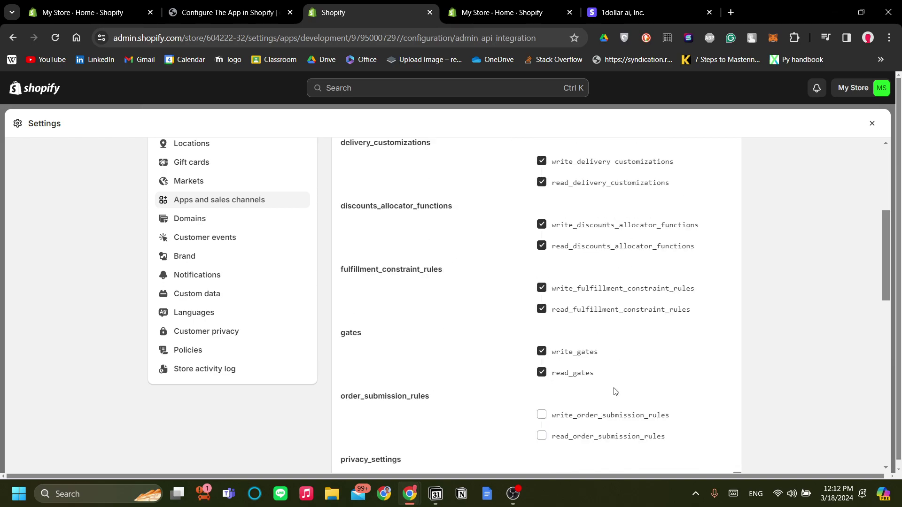
pyautogui.click(542, 410)
pyautogui.click(541, 431)
pyautogui.scroll(-1, 557, 416)
pyautogui.scroll(-1, 707, 377)
pyautogui.click(541, 372)
pyautogui.click(541, 394)
pyautogui.click(541, 443)
pyautogui.scroll(-2, 557, 423)
pyautogui.click(541, 373)
pyautogui.click(541, 393)
pyautogui.scroll(-2, 563, 411)
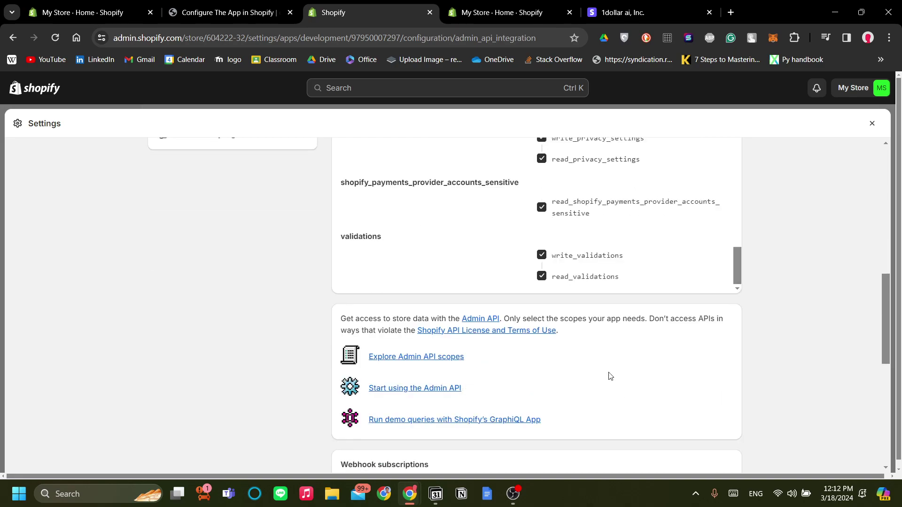
pyautogui.scroll(1, 747, 331)
pyautogui.scroll(-1, 742, 297)
pyautogui.scroll(5, 742, 297)
pyautogui.scroll(5, 733, 212)
pyautogui.scroll(6, 733, 212)
pyautogui.scroll(3, 774, 296)
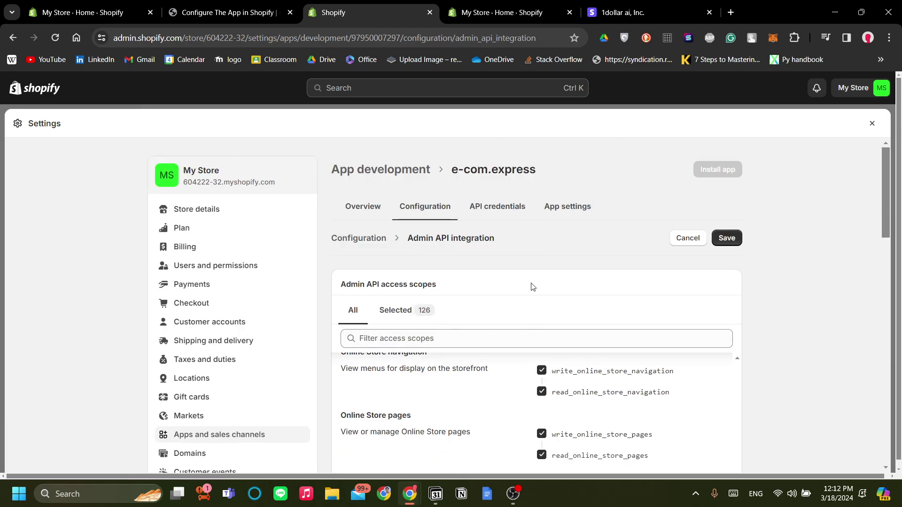
# Save the 126 selected access scopes and return to the Configure The App in Shopify guide.
pyautogui.click(726, 237)
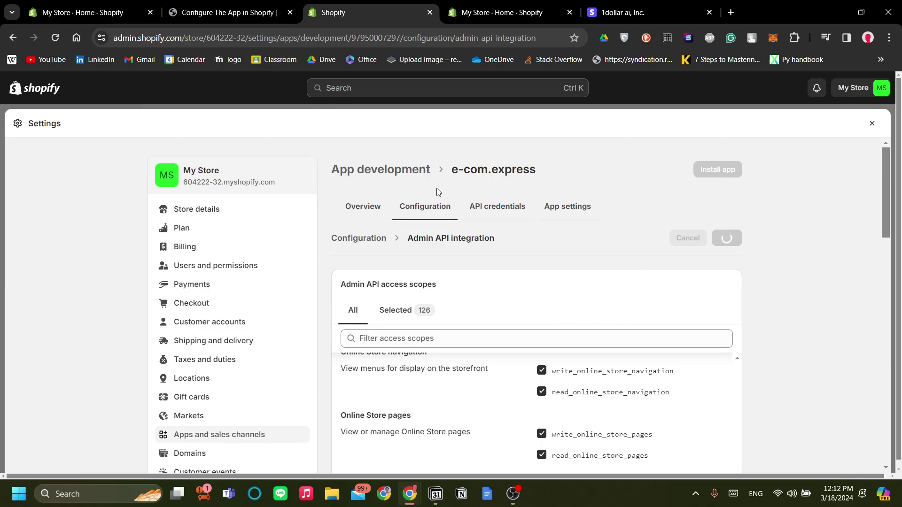
pyautogui.scroll(-1, 436, 188)
pyautogui.scroll(-5, 496, 245)
pyautogui.scroll(-3, 528, 251)
pyautogui.scroll(3, 528, 250)
pyautogui.click(225, 12)
pyautogui.scroll(-3, 451, 282)
pyautogui.scroll(3, 451, 282)
pyautogui.scroll(-1, 588, 311)
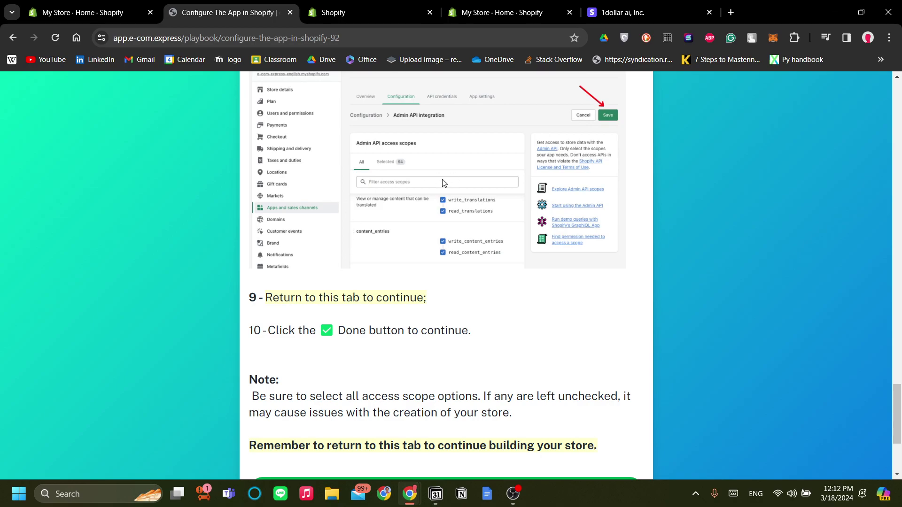
pyautogui.scroll(2, 431, 190)
pyautogui.scroll(2, 395, 268)
pyautogui.scroll(-4, 335, 278)
pyautogui.scroll(-3, 493, 327)
# Mark the configuration step done and close the earlier Shopify settings page.
pyautogui.click(454, 377)
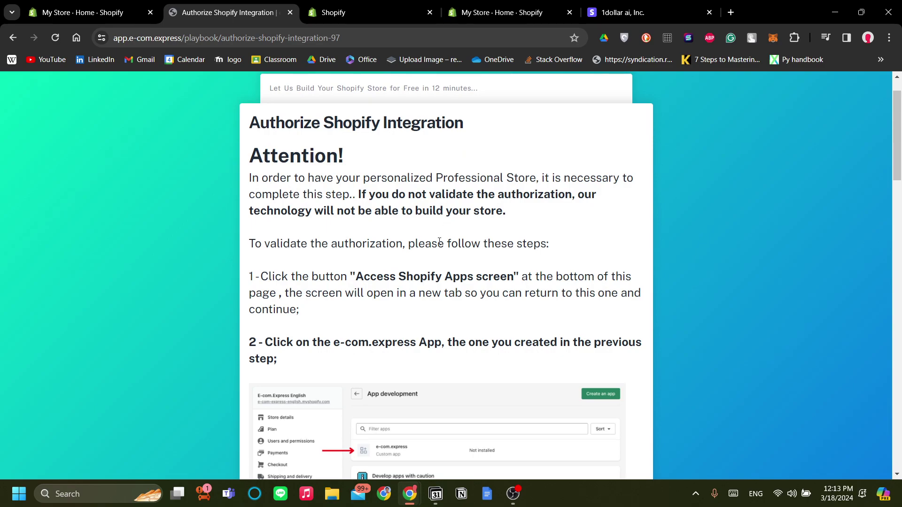
pyautogui.scroll(-1, 439, 242)
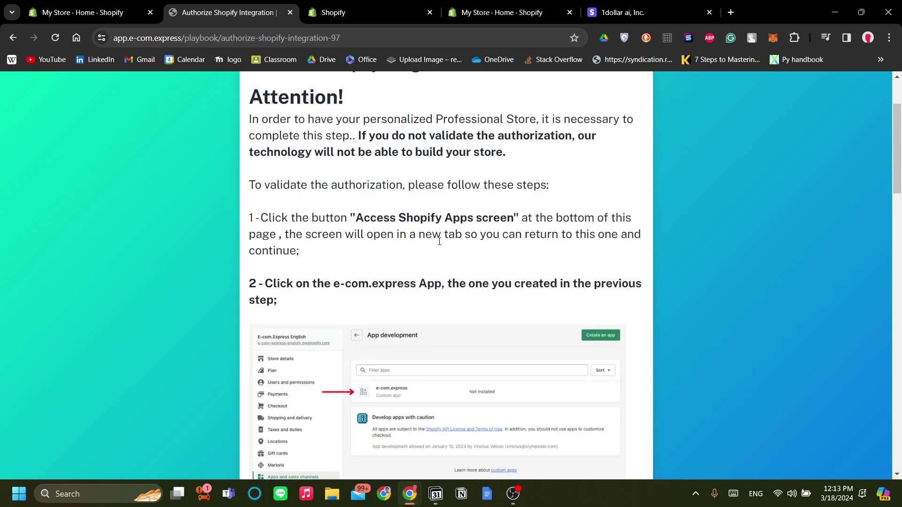
pyautogui.scroll(-1, 440, 241)
pyautogui.scroll(-1, 440, 241)
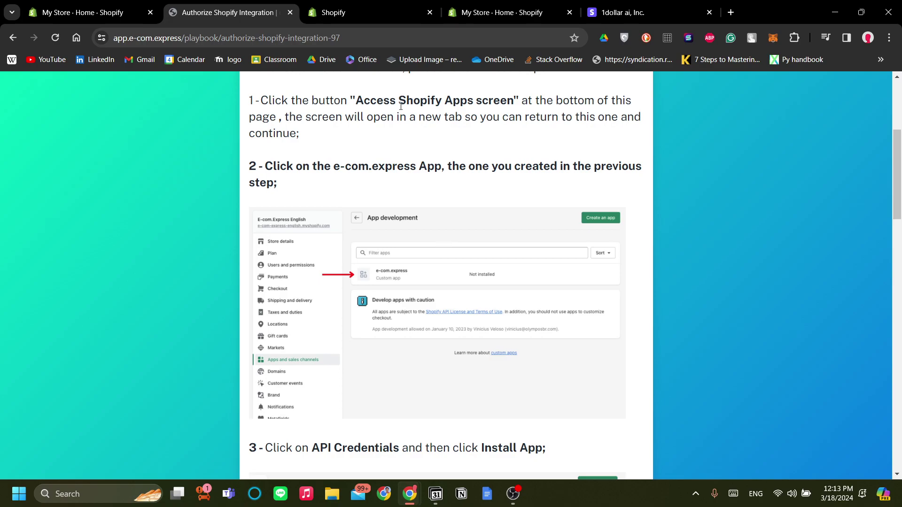
pyautogui.scroll(-5, 428, 342)
pyautogui.scroll(-3, 428, 342)
pyautogui.scroll(5, 427, 342)
pyautogui.scroll(5, 428, 341)
pyautogui.click(493, 5)
pyautogui.click(333, 12)
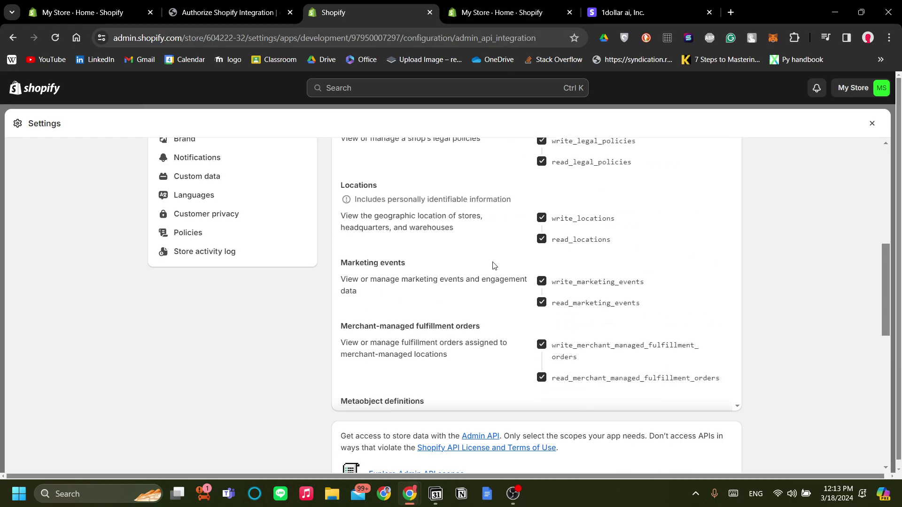
pyautogui.click(429, 12)
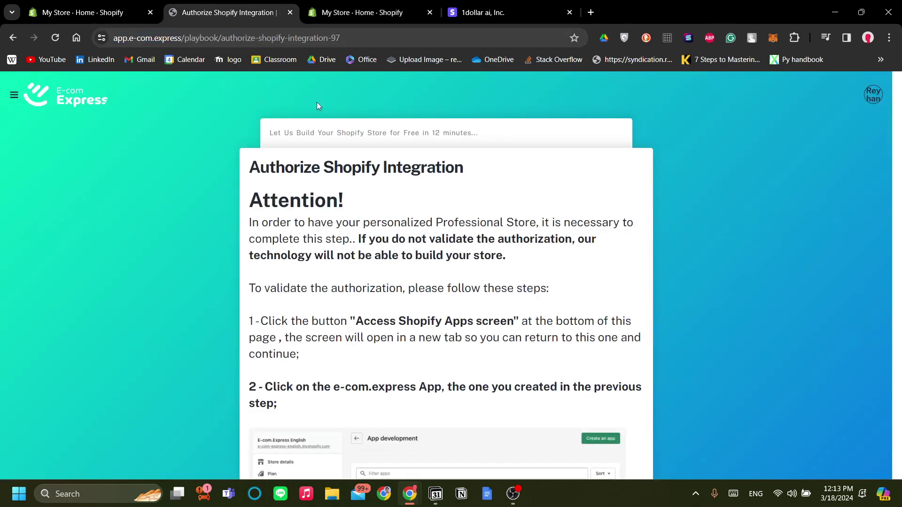
pyautogui.scroll(-5, 427, 342)
pyautogui.scroll(-4, 537, 341)
pyautogui.scroll(3, 473, 379)
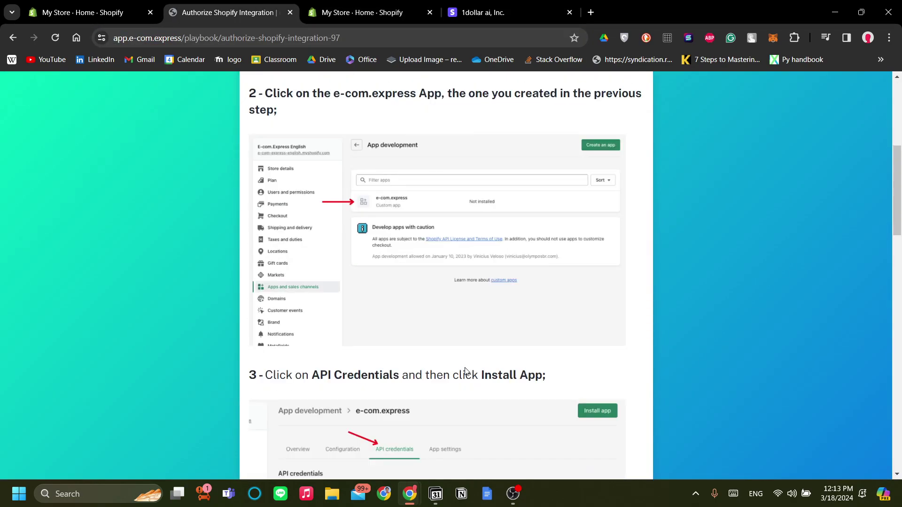
pyautogui.scroll(-4, 423, 239)
pyautogui.scroll(-3, 422, 243)
pyautogui.scroll(-3, 425, 248)
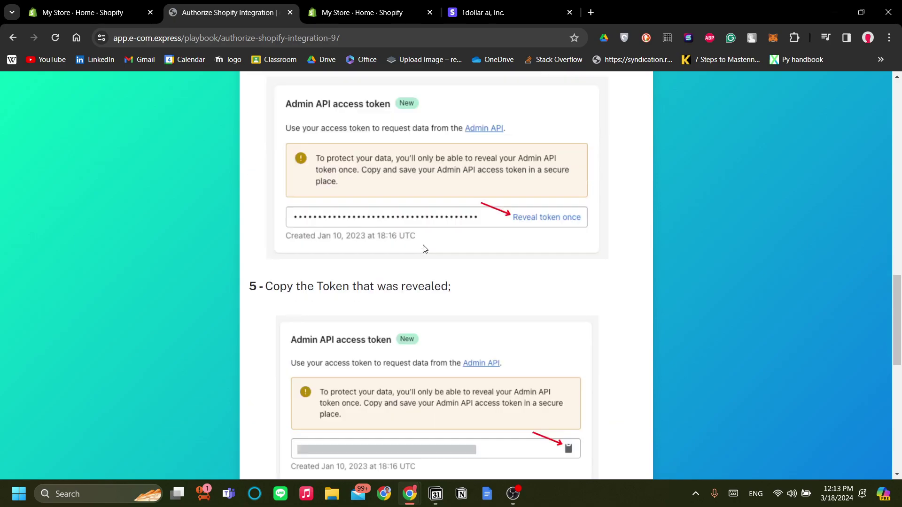
pyautogui.scroll(-2, 424, 248)
pyautogui.scroll(-3, 424, 250)
pyautogui.scroll(-1, 424, 251)
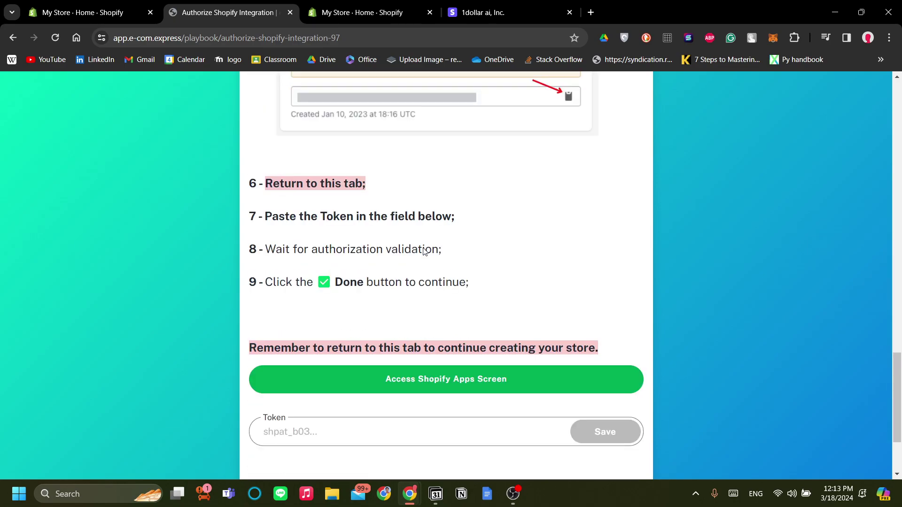
# Open the e-com.express app's API credentials from Shopify's app development screen, then return to the guide.
pyautogui.click(456, 379)
pyautogui.click(235, 12)
pyautogui.scroll(10, 431, 240)
pyautogui.scroll(-3, 430, 240)
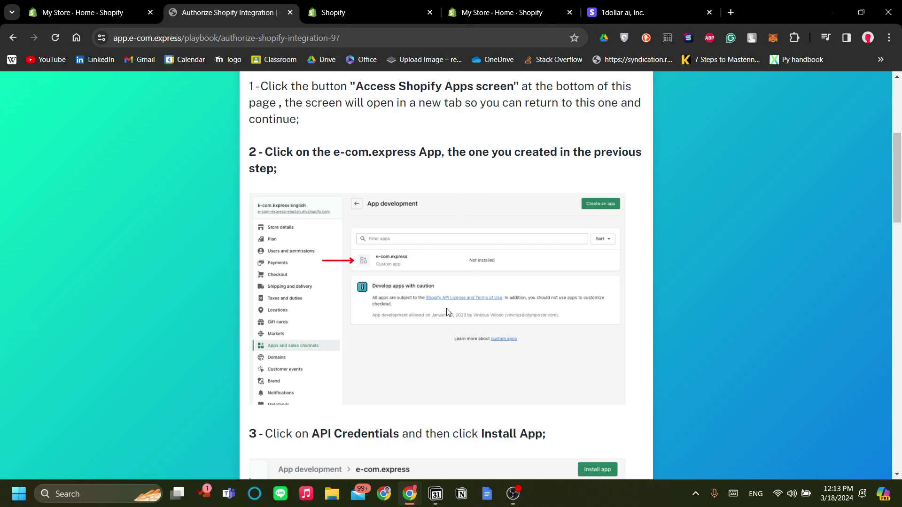
pyautogui.scroll(-2, 447, 316)
pyautogui.scroll(-3, 450, 322)
pyautogui.scroll(1, 451, 322)
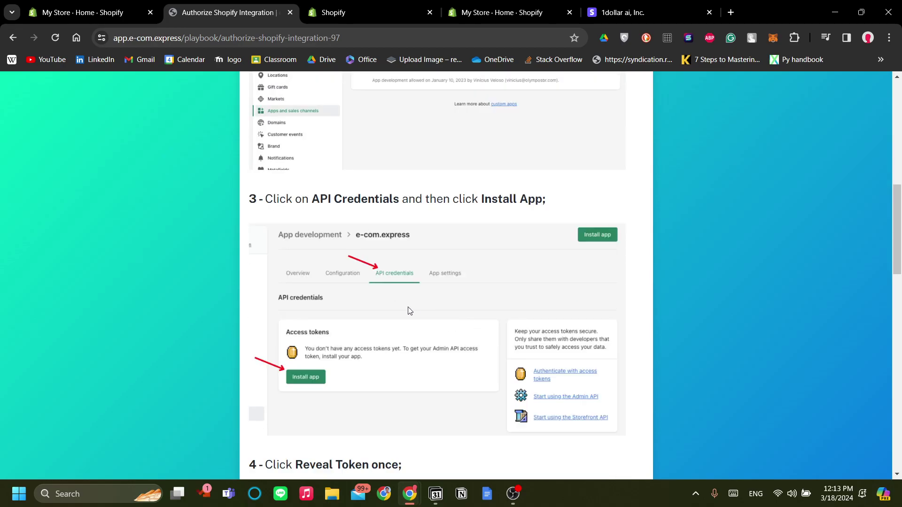
pyautogui.click(333, 12)
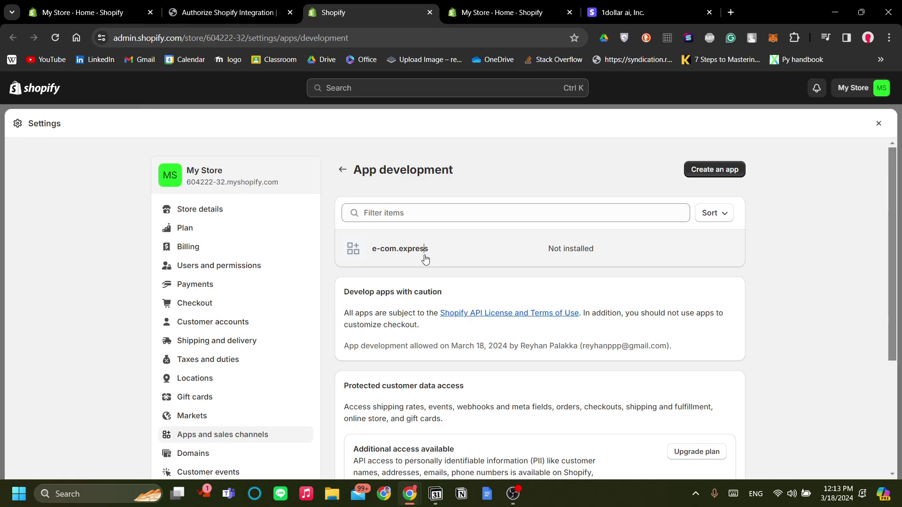
pyautogui.click(399, 248)
pyautogui.click(497, 206)
pyautogui.hotkey('ctrl', 'shift', 'Tab')
pyautogui.scroll(-2, 402, 299)
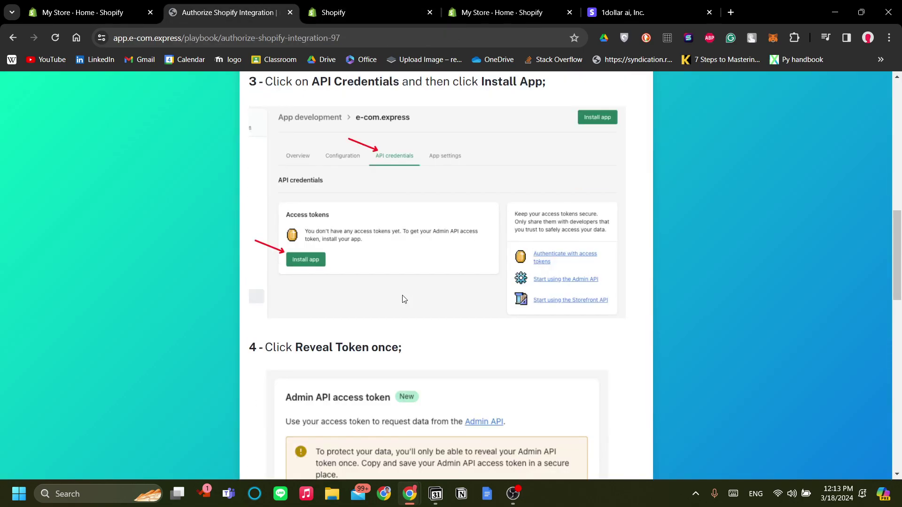
pyautogui.scroll(1, 299, 264)
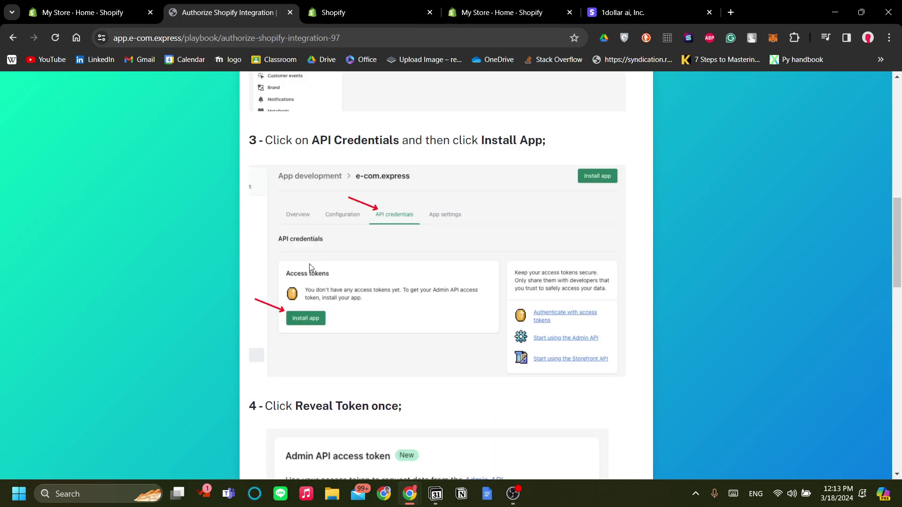
pyautogui.scroll(-3, 310, 268)
pyautogui.scroll(-1, 393, 317)
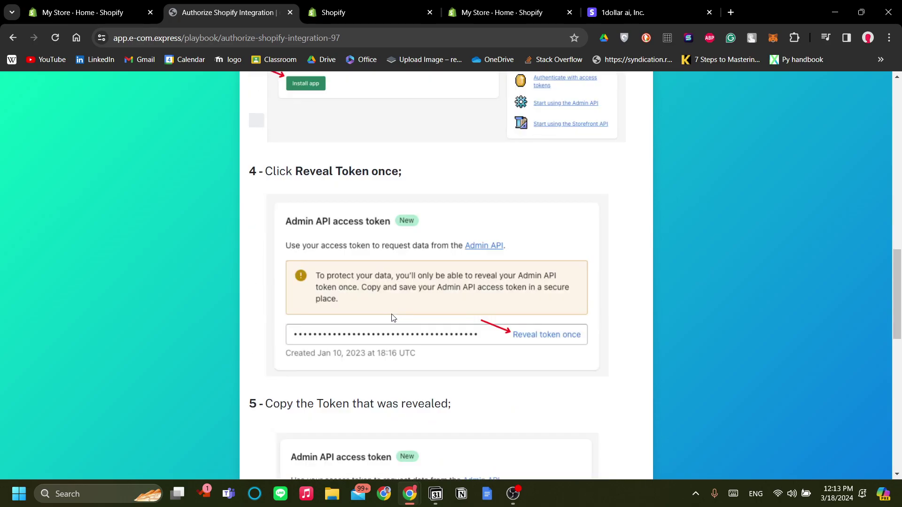
# Install the e-com.express app on My Store, then go back to the instructions.
pyautogui.click(366, 12)
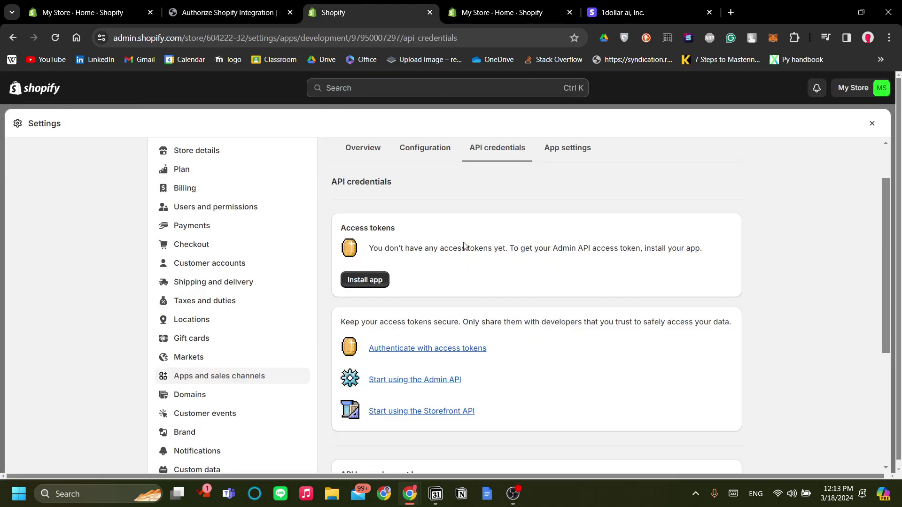
pyautogui.click(365, 280)
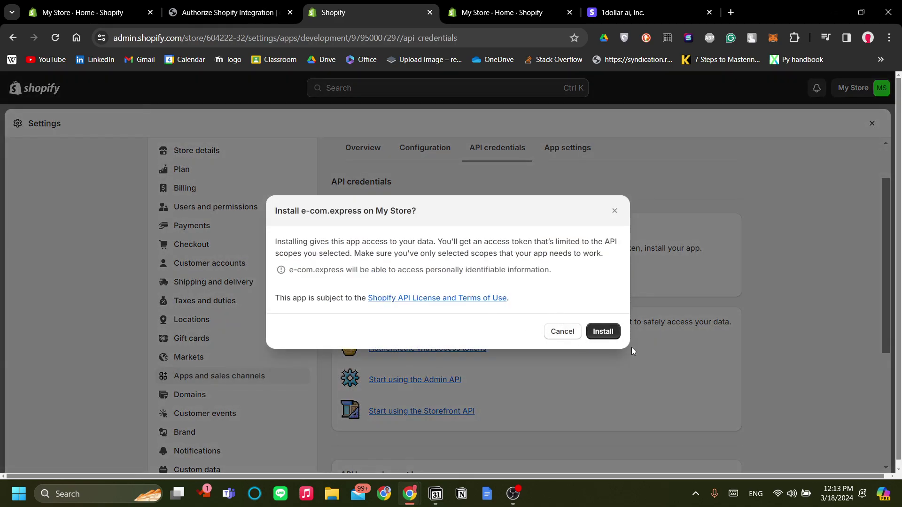
pyautogui.click(604, 332)
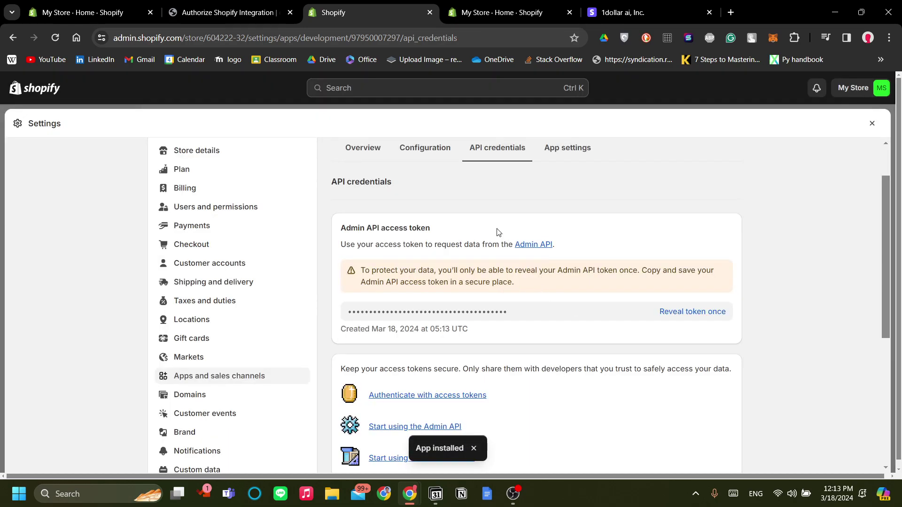
pyautogui.click(227, 12)
pyautogui.scroll(-1, 553, 324)
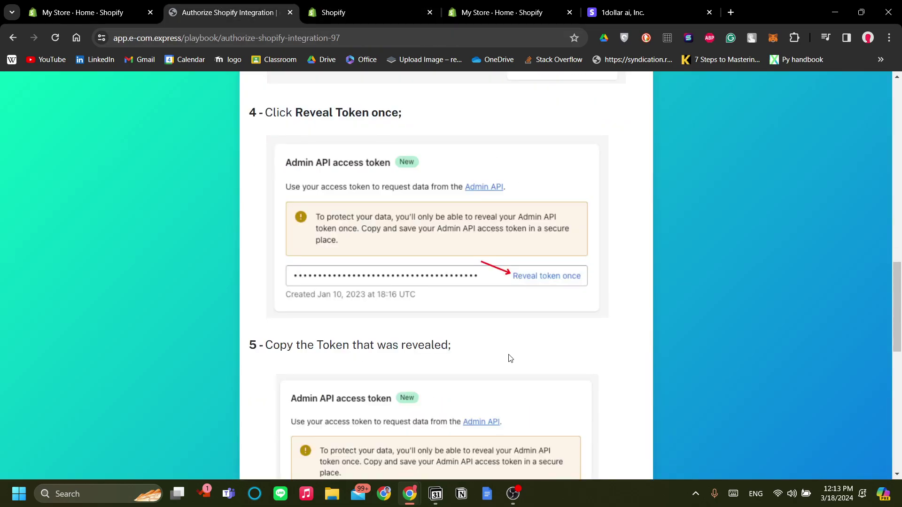
pyautogui.scroll(-2, 511, 359)
pyautogui.scroll(-1, 510, 358)
pyautogui.scroll(-1, 510, 358)
pyautogui.scroll(-1, 508, 342)
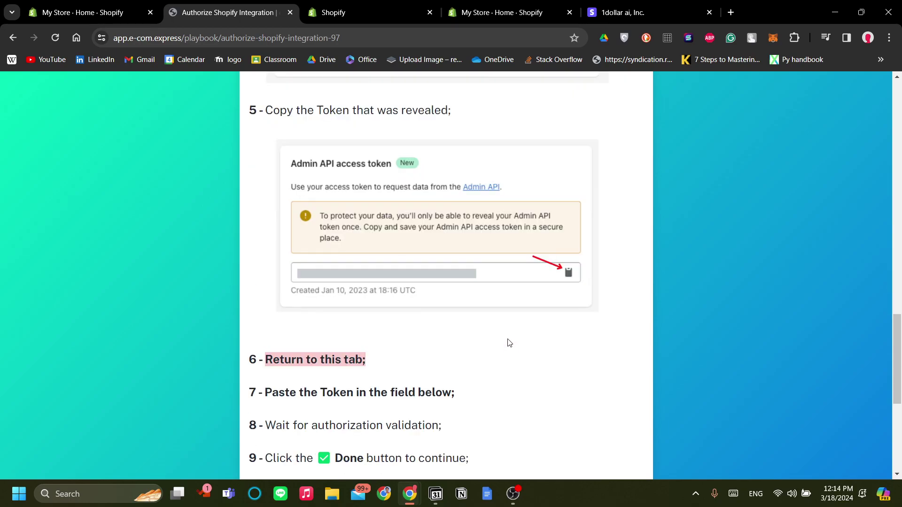
pyautogui.scroll(-2, 574, 289)
pyautogui.scroll(-2, 575, 288)
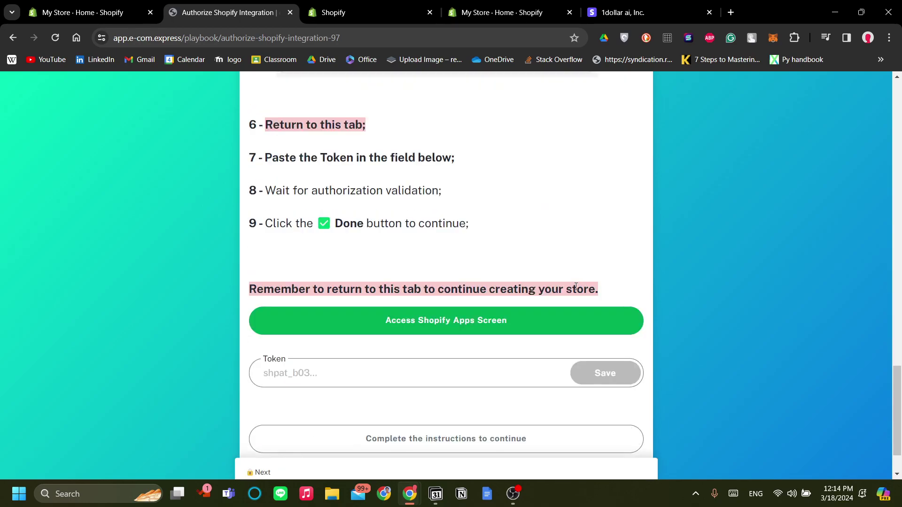
# Reveal and copy the Admin API access token, then return to the authorization instructions.
pyautogui.click(333, 12)
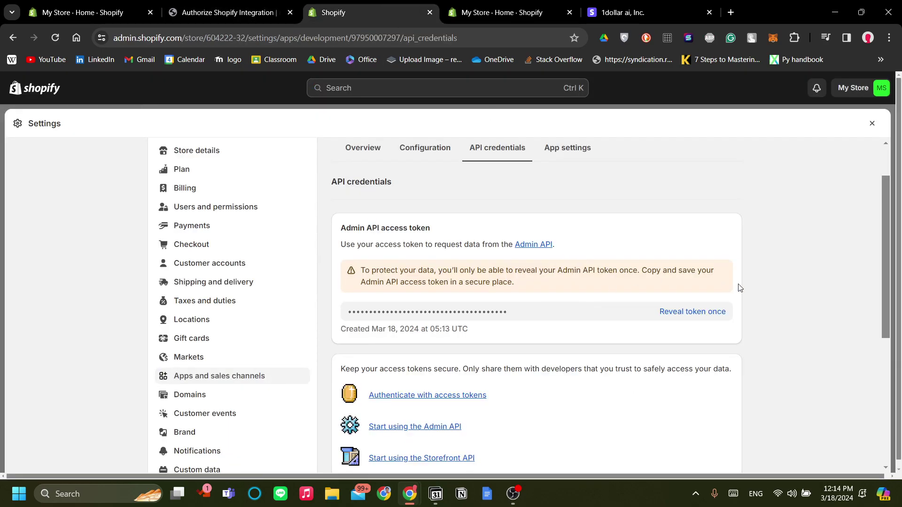
pyautogui.click(692, 314)
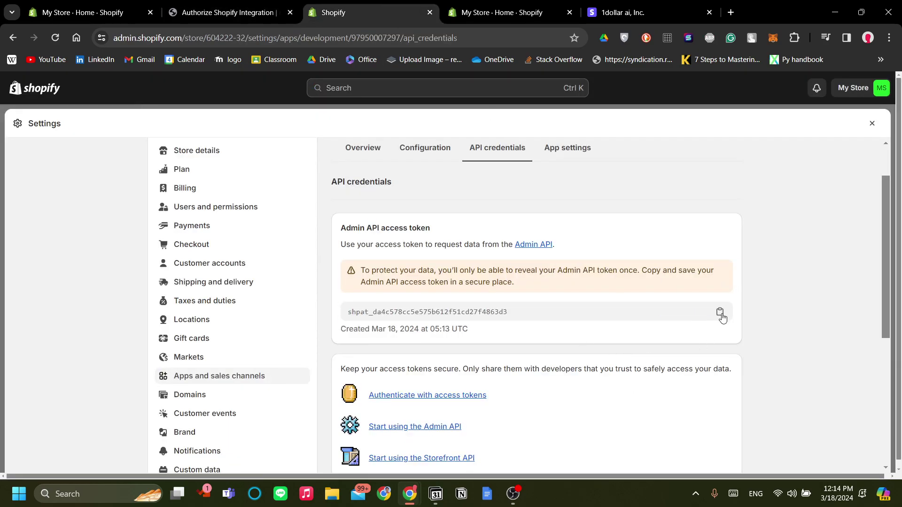
pyautogui.click(719, 312)
pyautogui.click(227, 12)
pyautogui.click(441, 376)
# Paste the copied Admin API token into the Token field, save it, and mark the step done.
pyautogui.hotkey('ctrl', 'v')
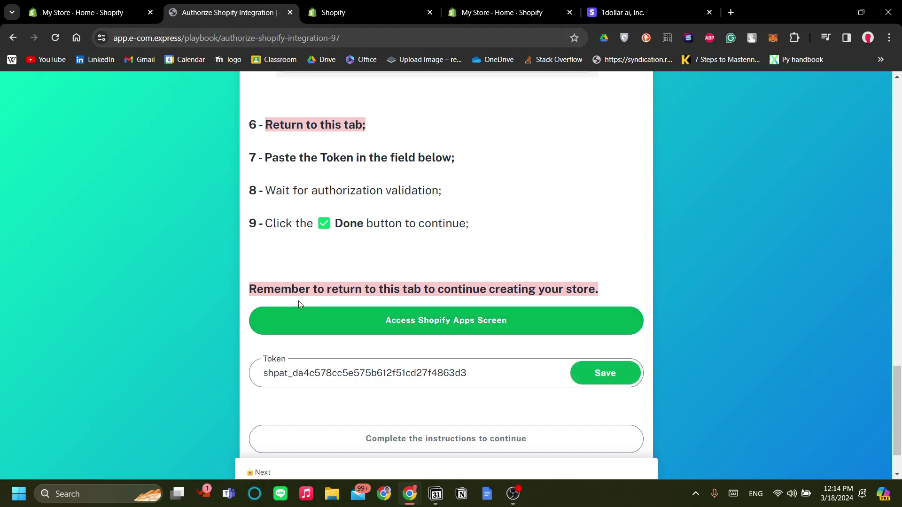
pyautogui.click(605, 374)
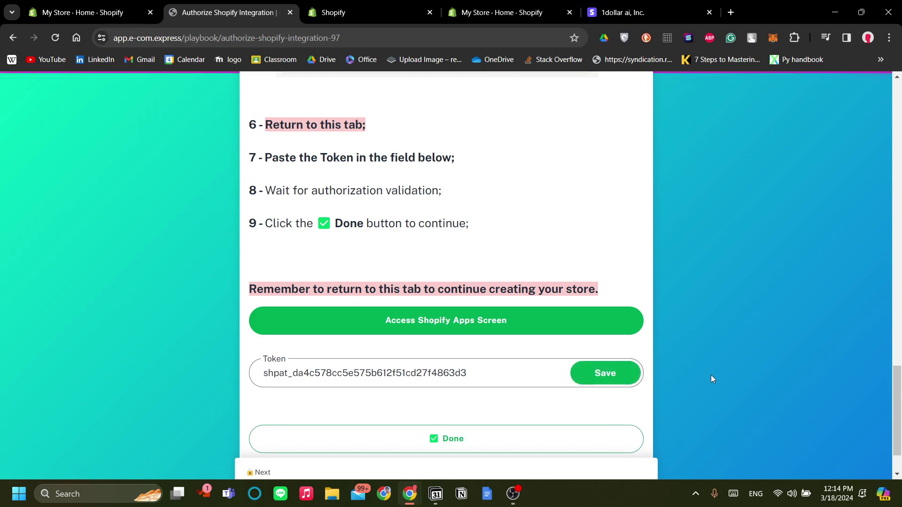
pyautogui.click(534, 375)
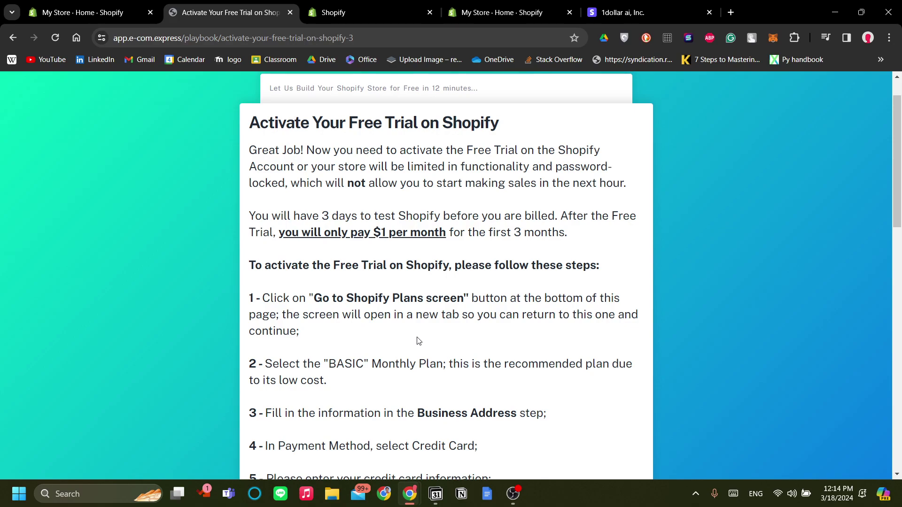
pyautogui.scroll(-2, 417, 342)
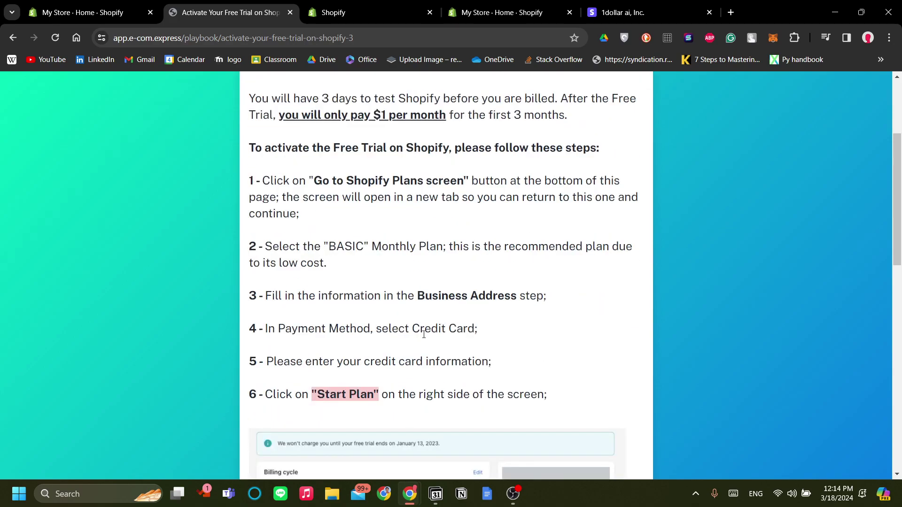
pyautogui.scroll(-3, 423, 333)
pyautogui.scroll(-3, 474, 163)
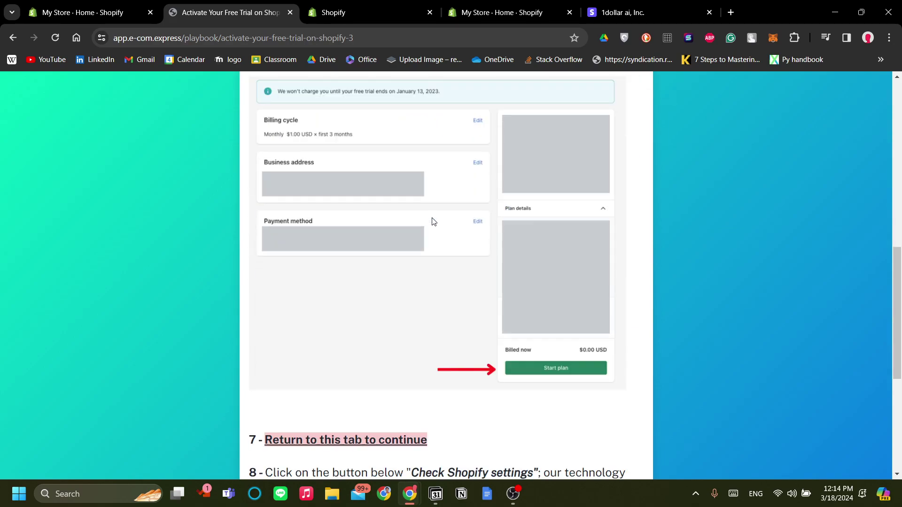
pyautogui.scroll(-2, 471, 230)
pyautogui.scroll(-2, 470, 230)
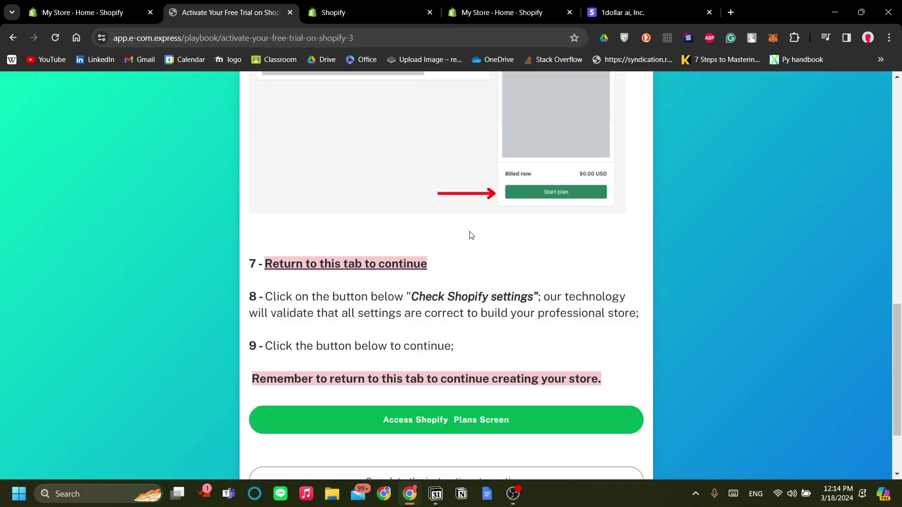
pyautogui.scroll(-1, 470, 233)
pyautogui.scroll(-1, 471, 232)
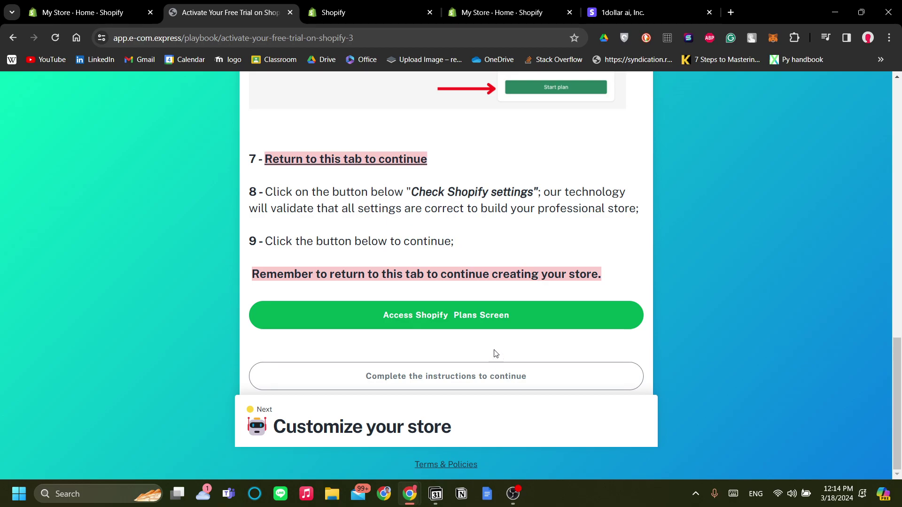
pyautogui.scroll(2, 495, 353)
pyautogui.scroll(-2, 495, 354)
pyautogui.scroll(10, 380, 237)
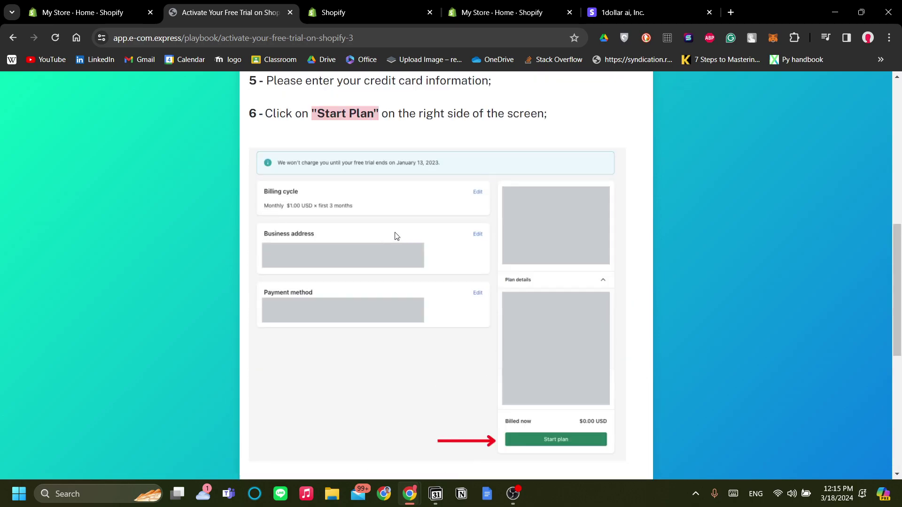
pyautogui.scroll(5, 400, 261)
# Open the Shogun app from the My Store admin's apps search, then return to the Home page.
pyautogui.click(83, 12)
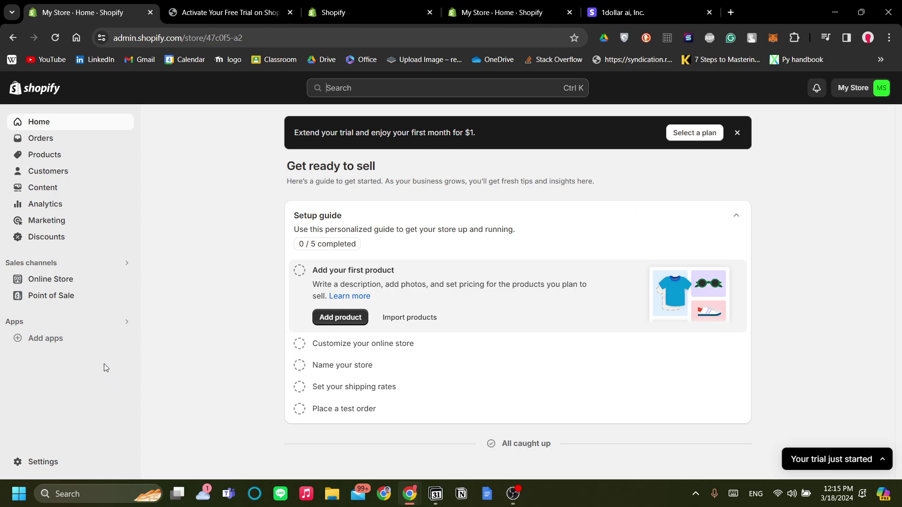
pyautogui.click(125, 322)
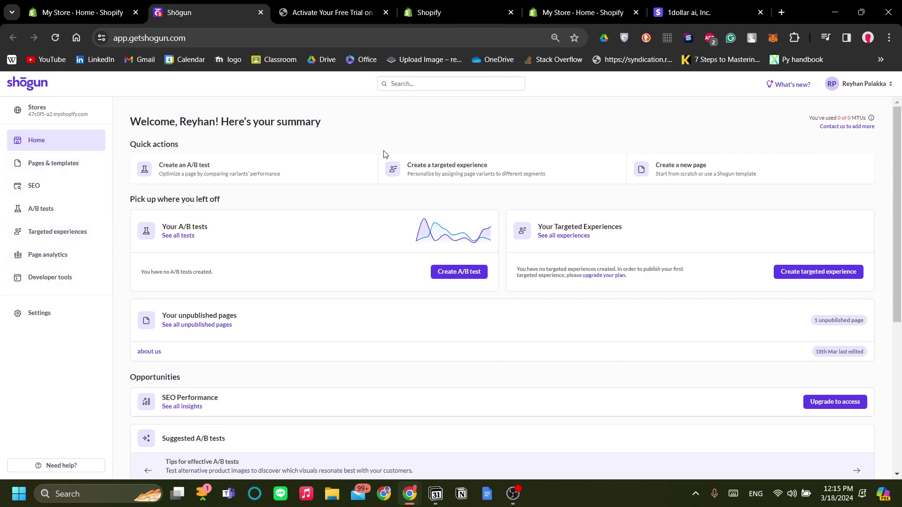
pyautogui.click(78, 12)
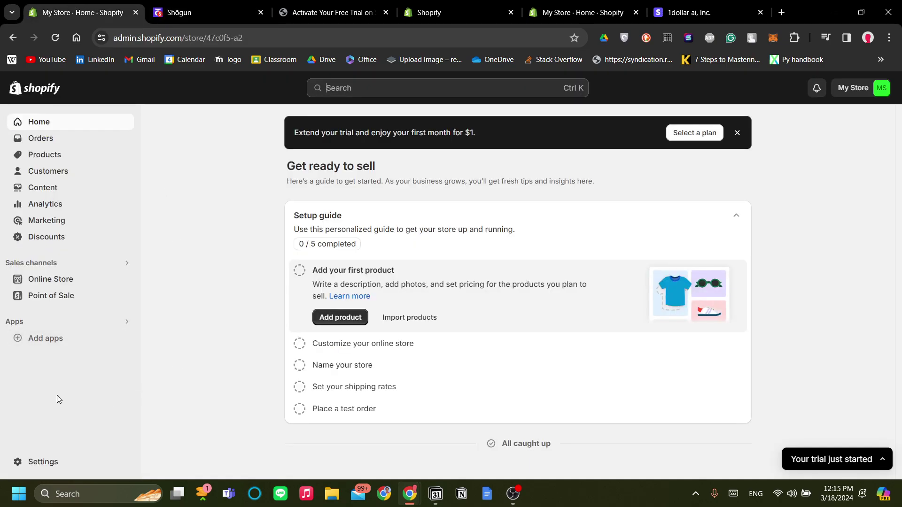
# Search the Shopify App Store for 'shogun' and open Shogun - Landing Page Builder.
pyautogui.click(46, 338)
pyautogui.scroll(-3, 450, 282)
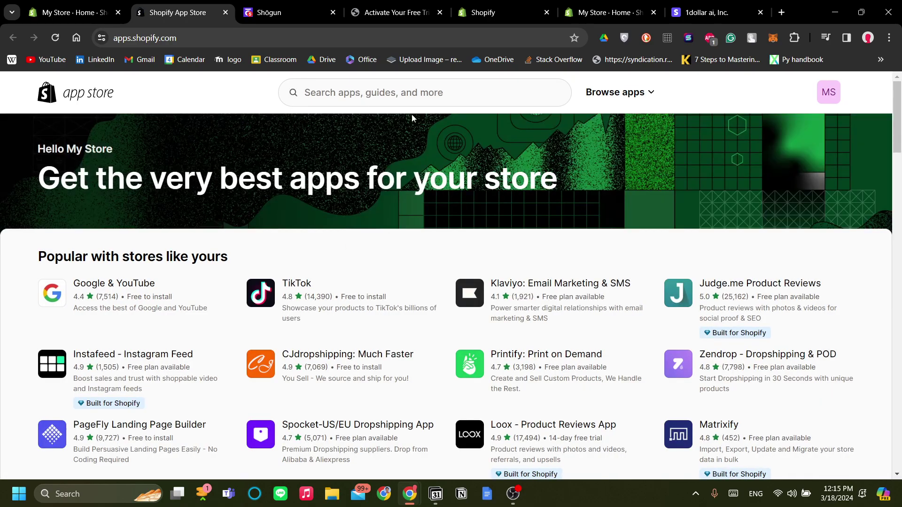
pyautogui.click(413, 92)
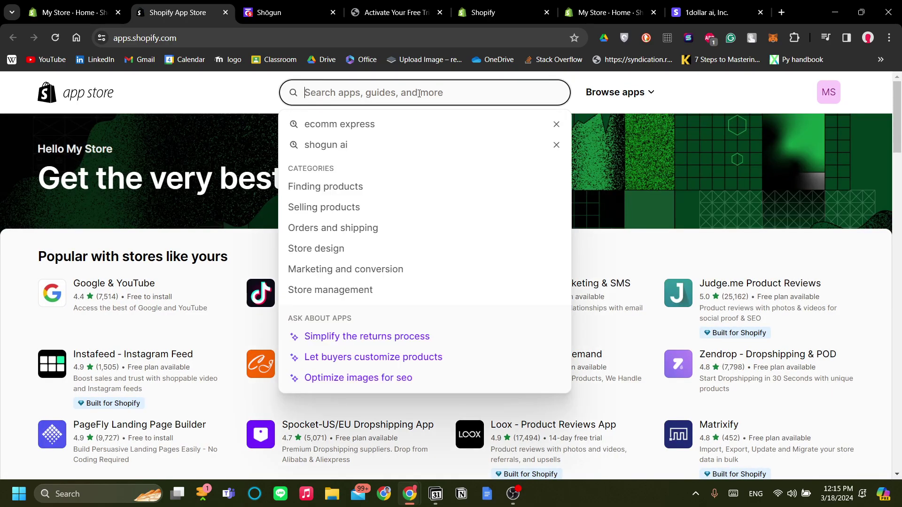
pyautogui.write('shgu')
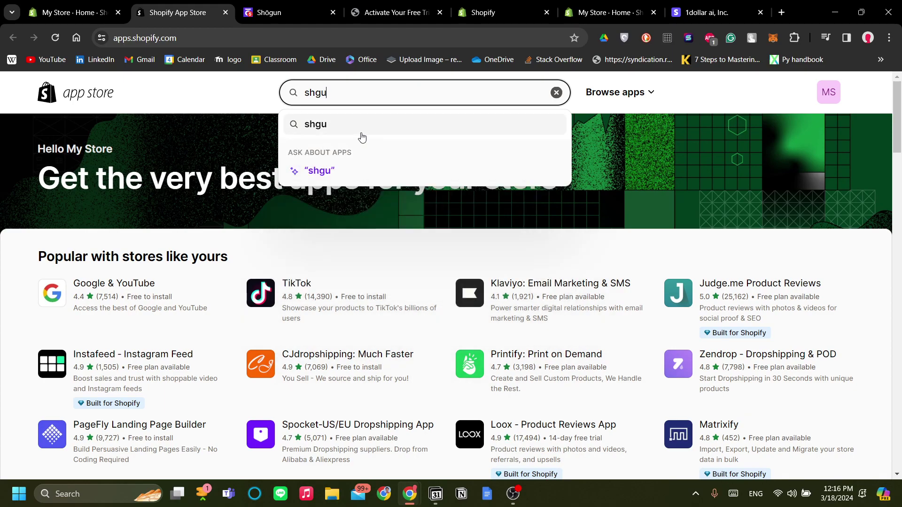
pyautogui.press('BackSpace')
pyautogui.write('ogun')
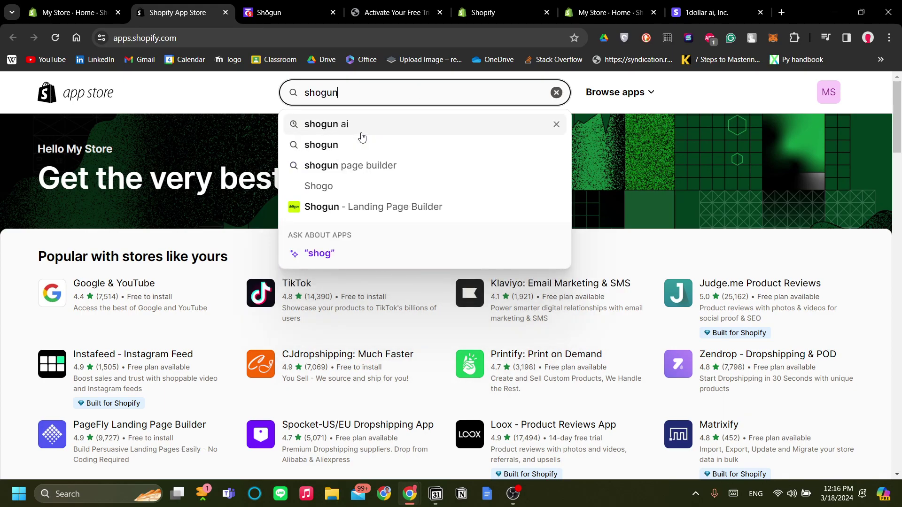
pyautogui.click(362, 206)
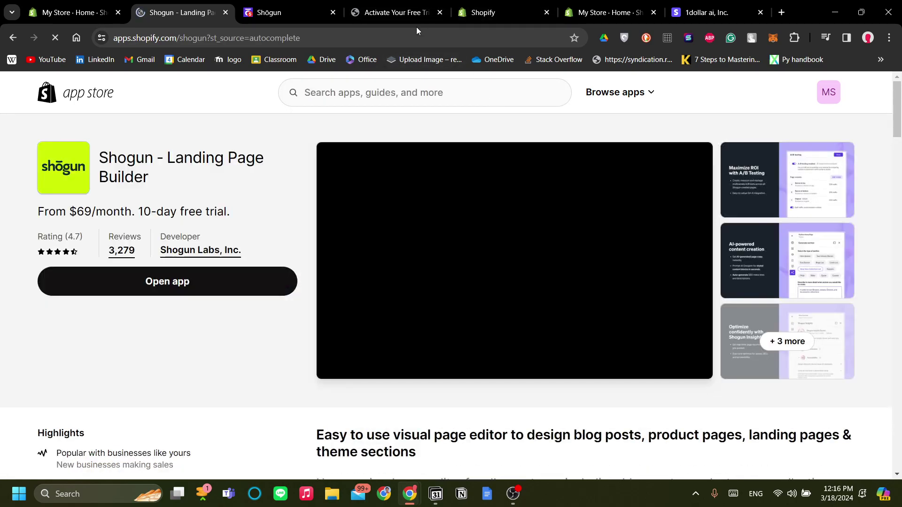
pyautogui.scroll(-1, 409, 213)
pyautogui.scroll(1, 564, 247)
# View the enlarged AI-powered content creation screenshot on the listing, then close it.
pyautogui.click(738, 268)
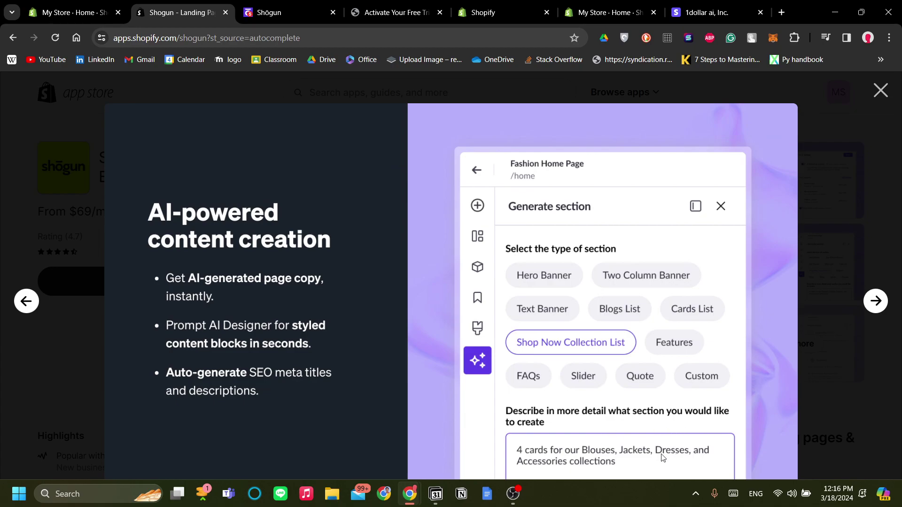
pyautogui.moveTo(673, 464); pyautogui.dragTo(597, 452)
pyautogui.click(880, 91)
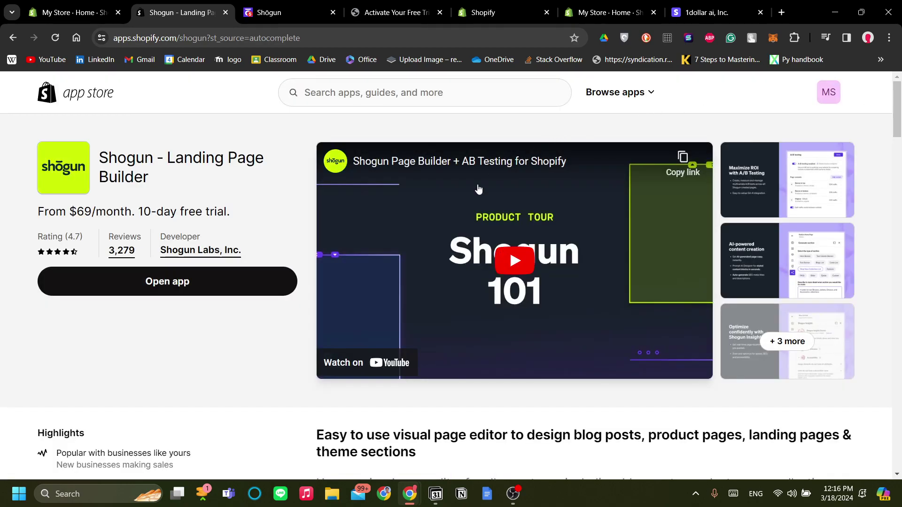